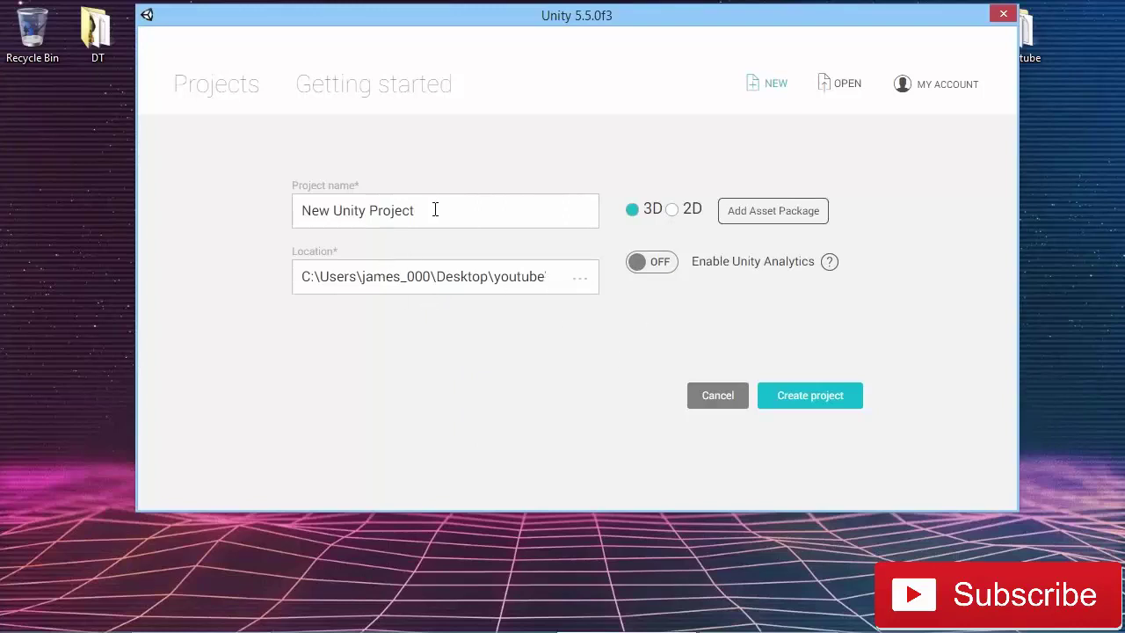
Create a new 2D Unity project named 'Brick Busters' with Analytics left off.
{"action": "left_click_drag", "start_coordinate": [435, 210], "coordinate": [198, 195]}
{"action": "key", "text": "BackSpace"}
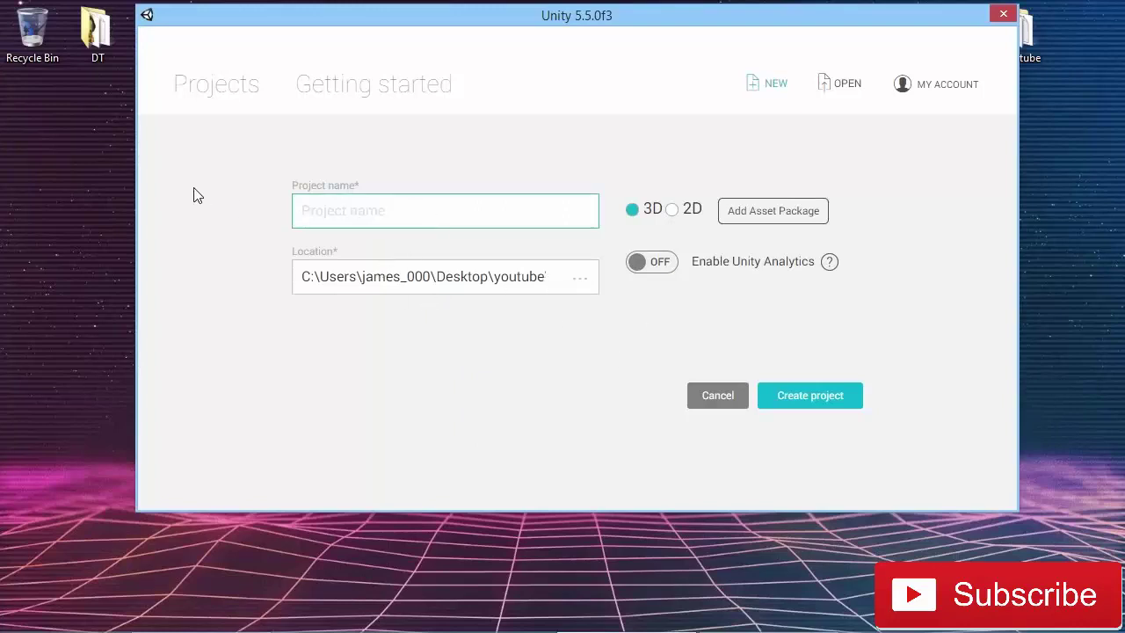
{"action": "type", "text": "Brick Busters"}
{"action": "left_click", "coordinate": [673, 209]}
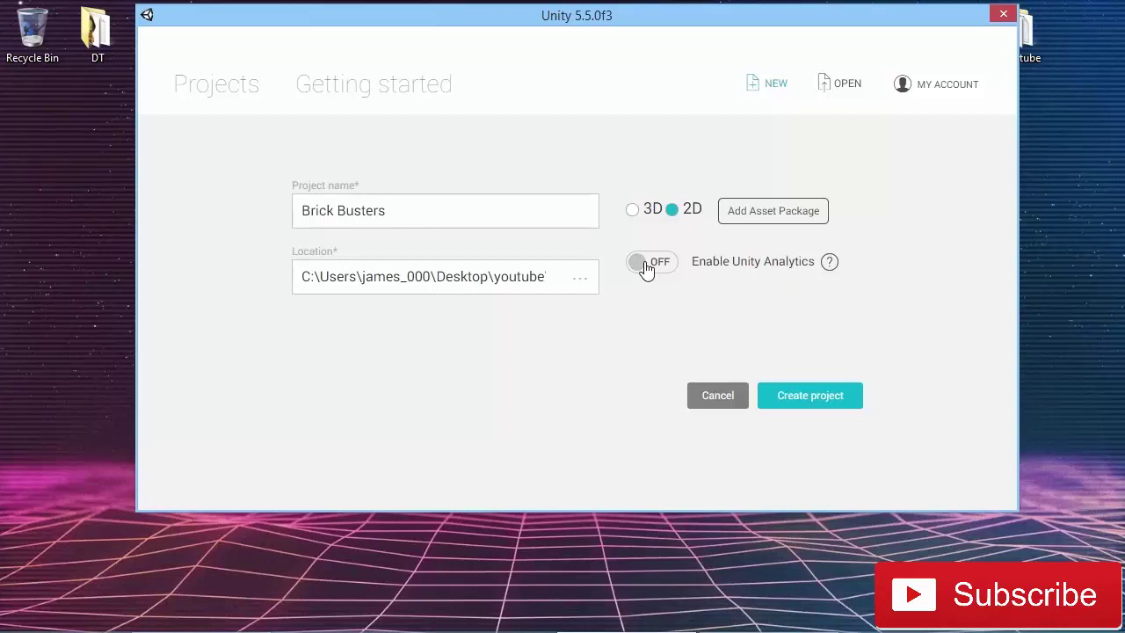
{"action": "left_click", "coordinate": [806, 398]}
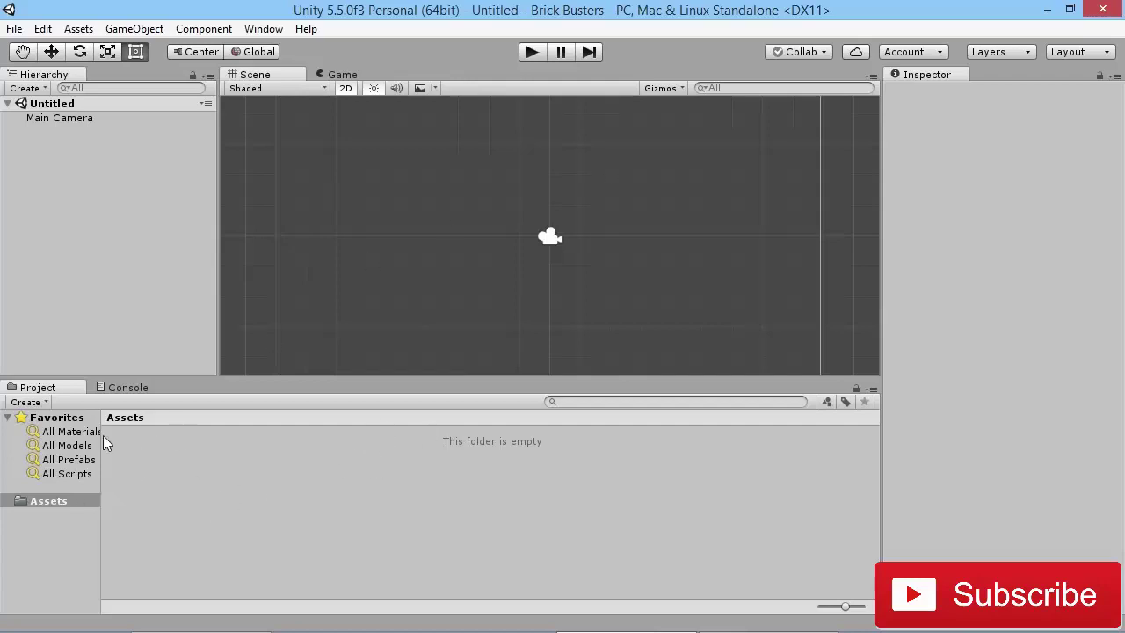
Create the Art and Audio folders under Assets.
{"action": "right_click", "coordinate": [197, 445]}
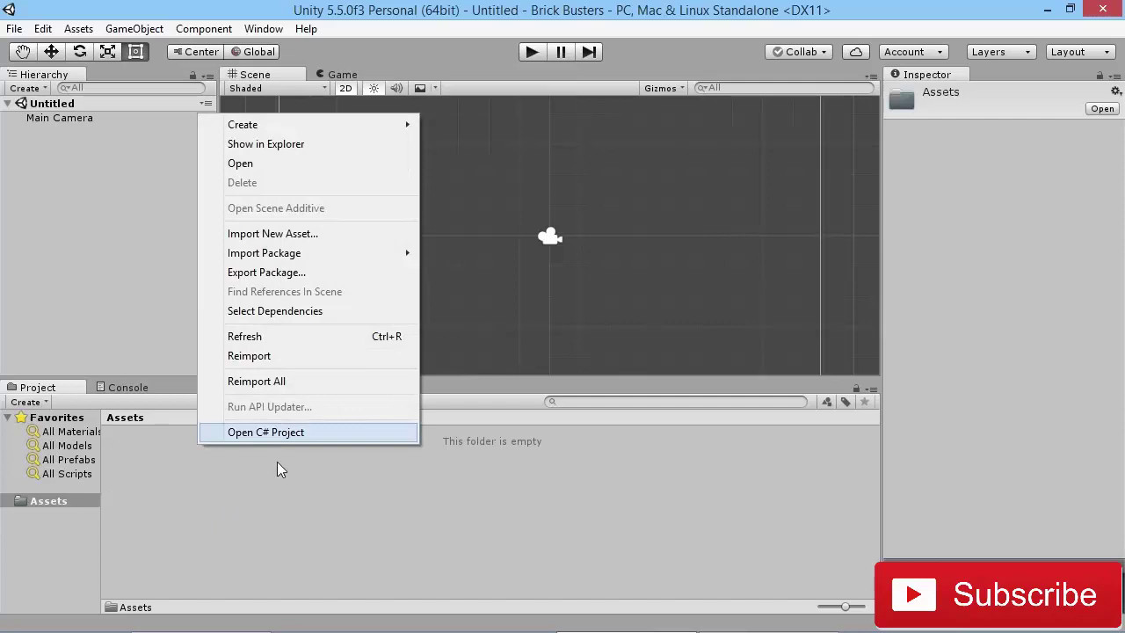
{"action": "mouse_move", "coordinate": [283, 128]}
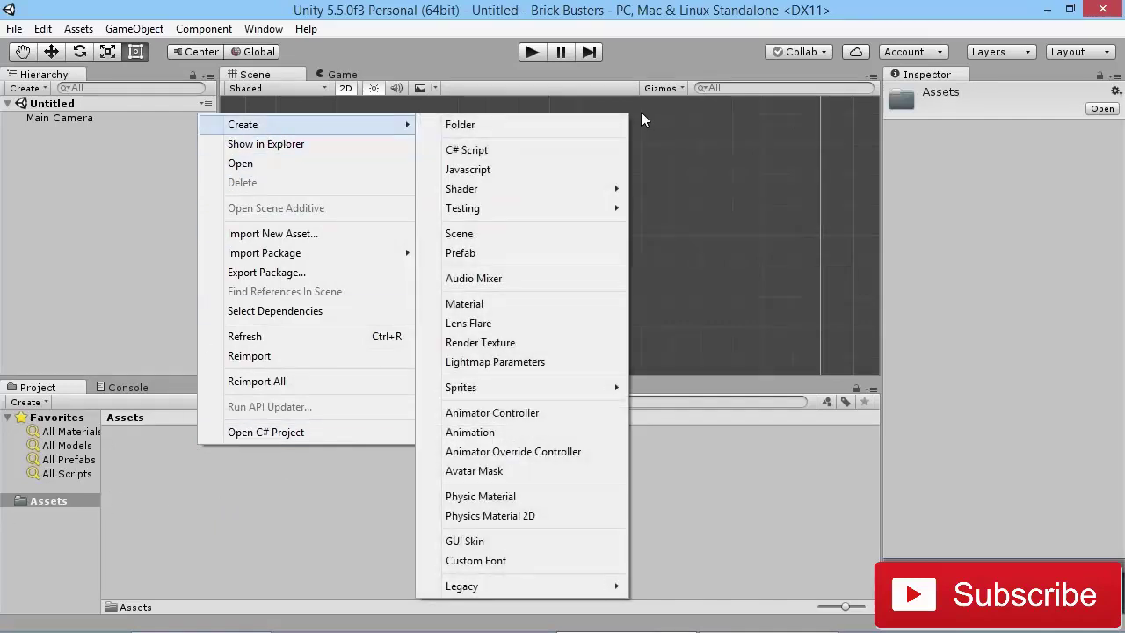
{"action": "left_click", "coordinate": [577, 125]}
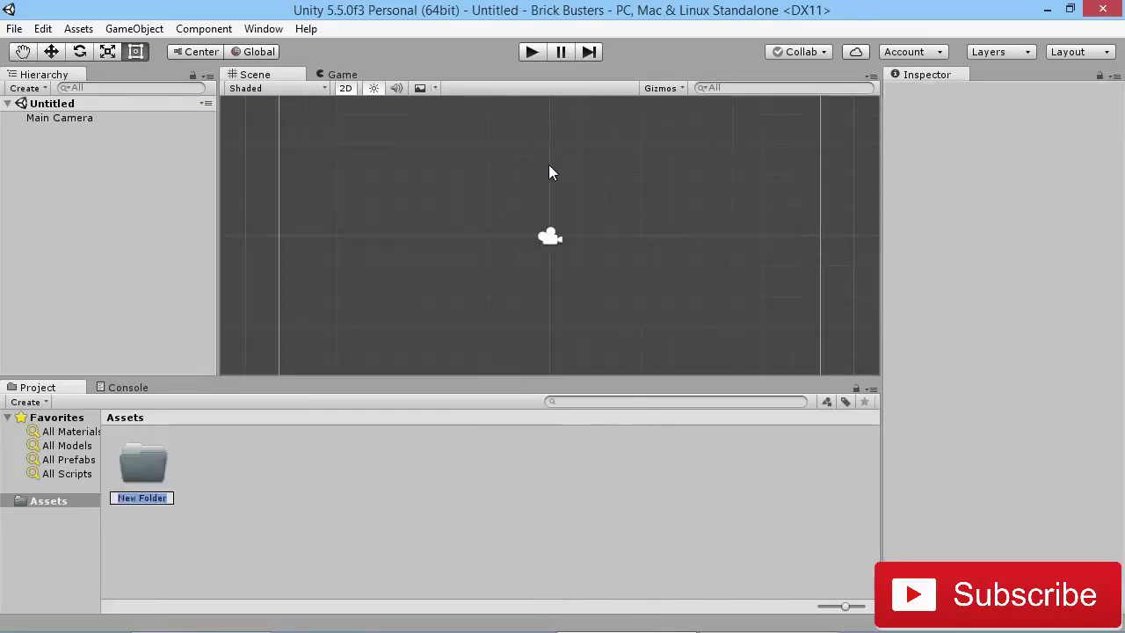
{"action": "type", "text": "Art"}
{"action": "key", "text": "Return"}
{"action": "left_click", "coordinate": [258, 488]}
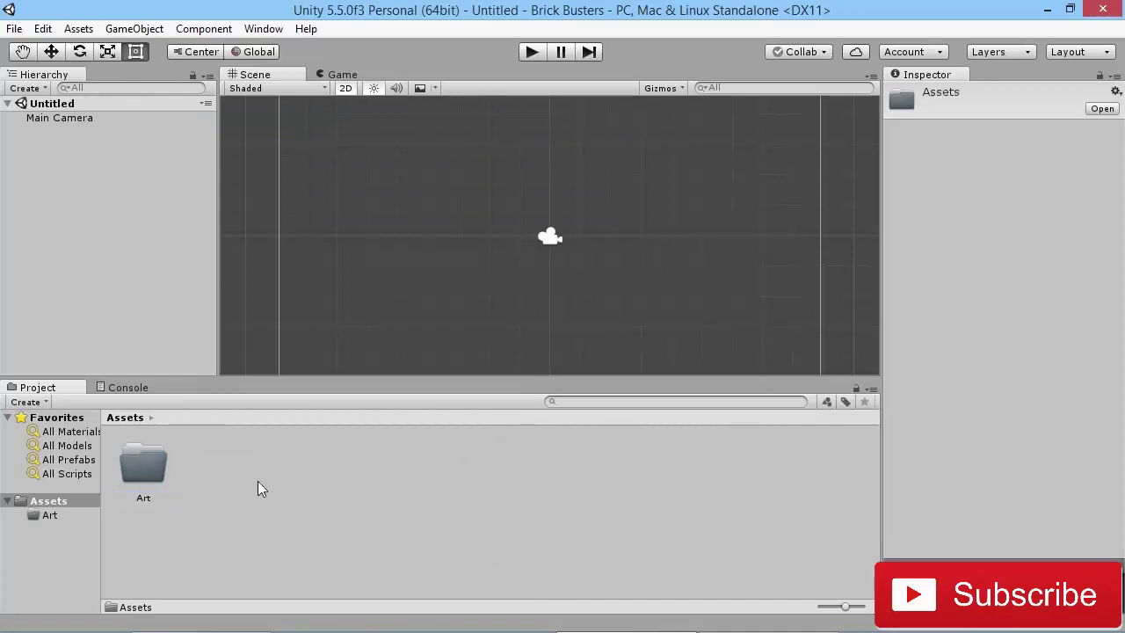
{"action": "right_click", "coordinate": [258, 489]}
{"action": "mouse_move", "coordinate": [329, 157]}
{"action": "left_click", "coordinate": [171, 165]}
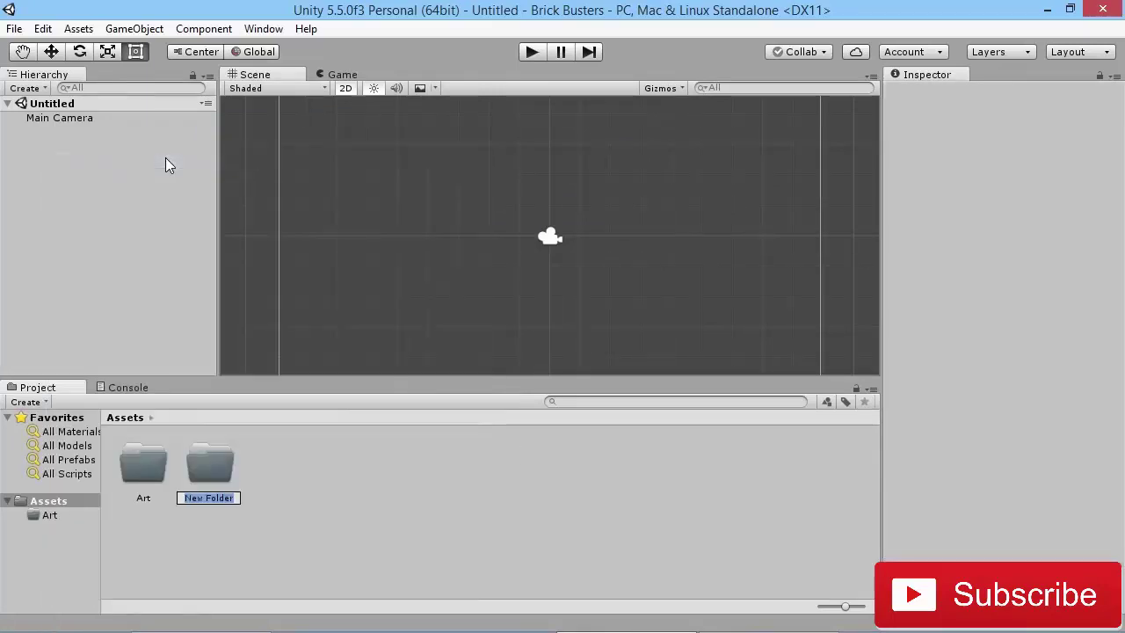
{"action": "type", "text": "Audio"}
{"action": "key", "text": "Return"}
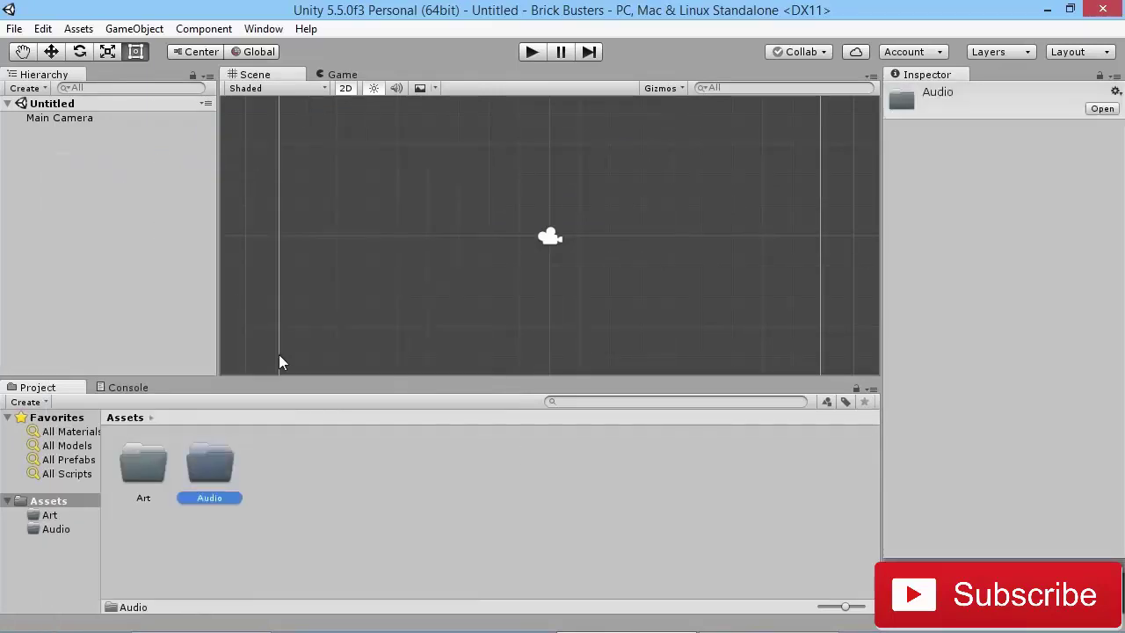
Add the Materials and Prefabs folders under Assets.
{"action": "right_click", "coordinate": [290, 464]}
{"action": "mouse_move", "coordinate": [384, 141]}
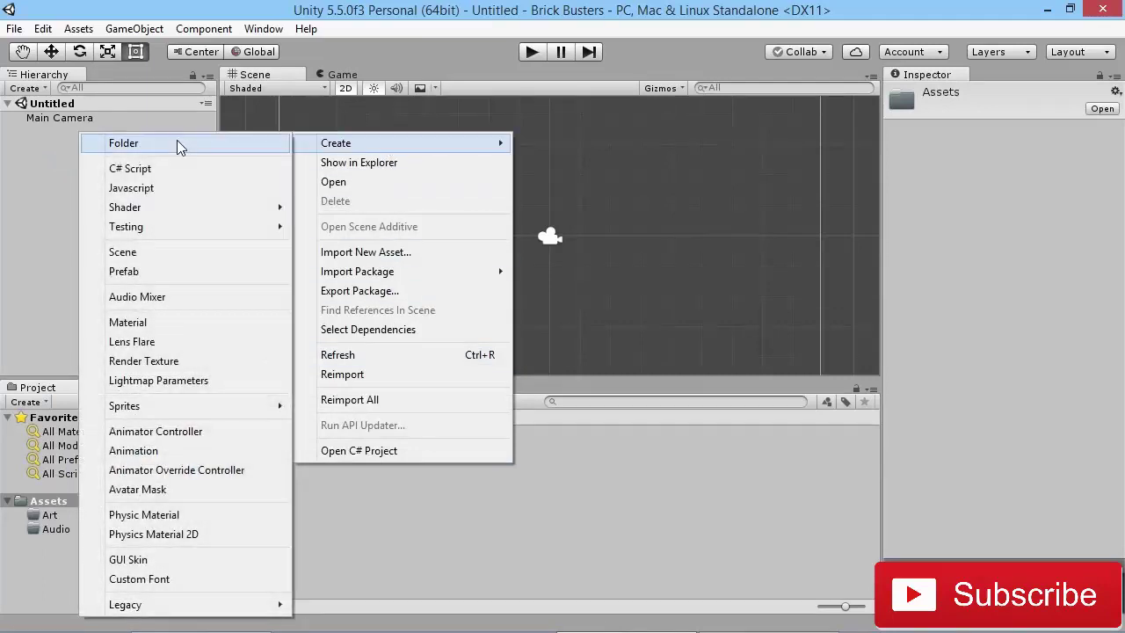
{"action": "left_click", "coordinate": [176, 142]}
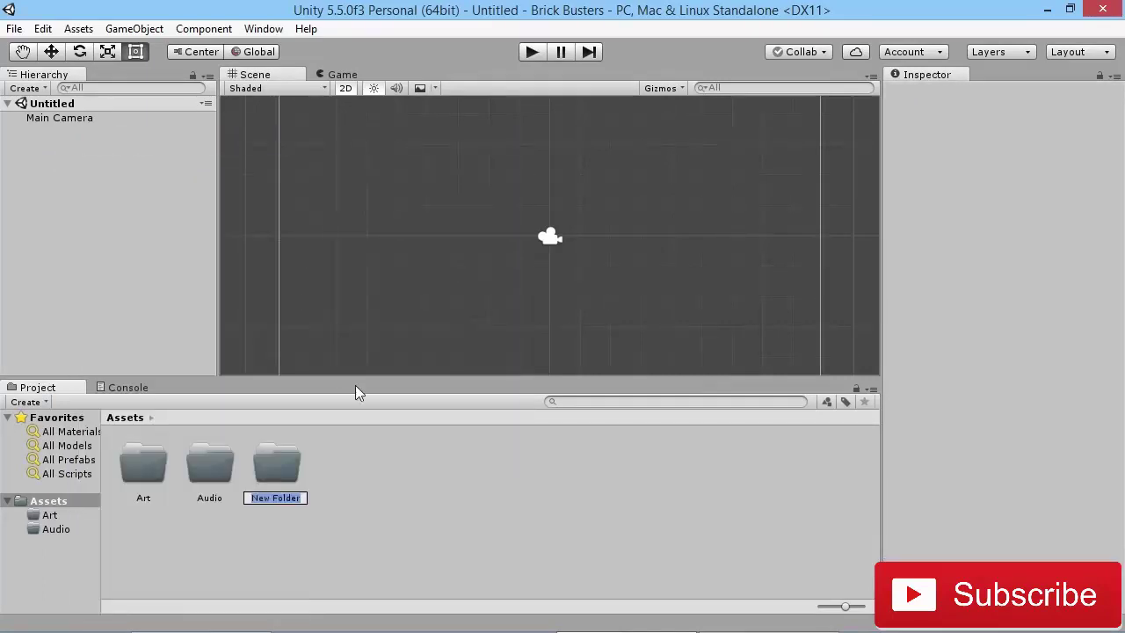
{"action": "type", "text": "Materila"}
{"action": "key", "text": "BackSpace"}
{"action": "key", "text": "BackSpace"}
{"action": "type", "text": "als"}
{"action": "key", "text": "Return"}
{"action": "right_click", "coordinate": [386, 478]}
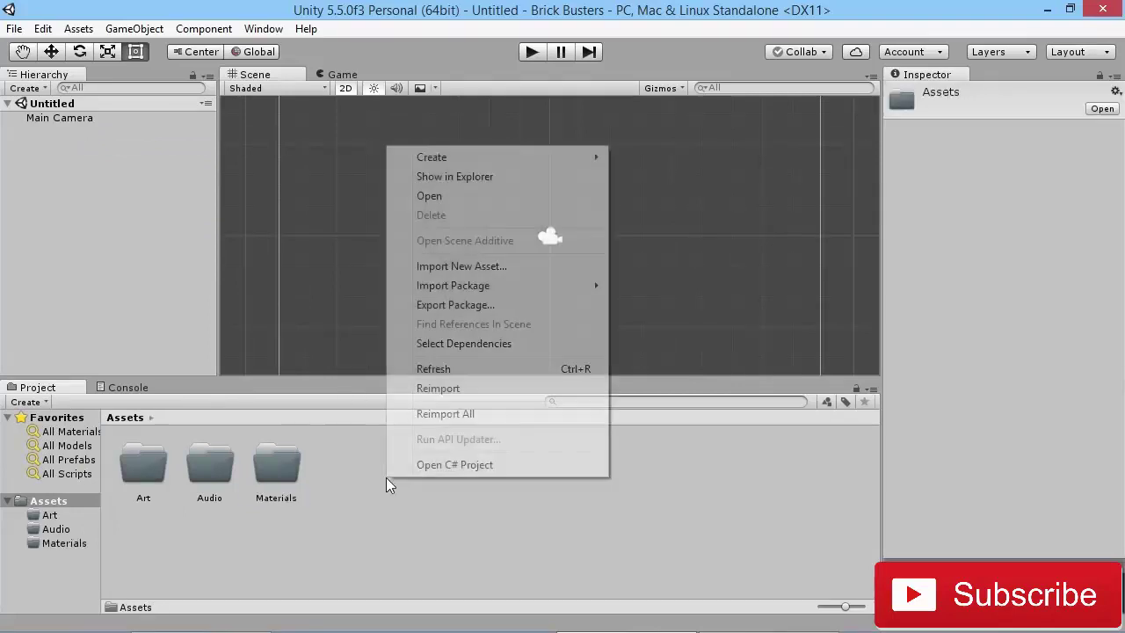
{"action": "mouse_move", "coordinate": [515, 156]}
{"action": "left_click", "coordinate": [212, 162]}
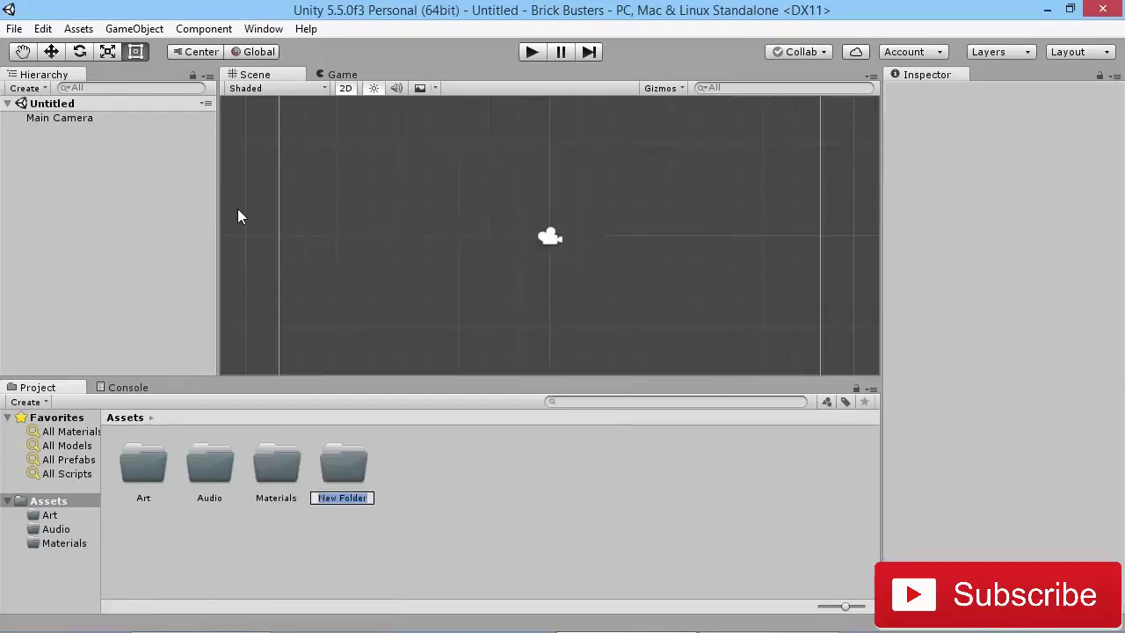
{"action": "type", "text": "Prefabs"}
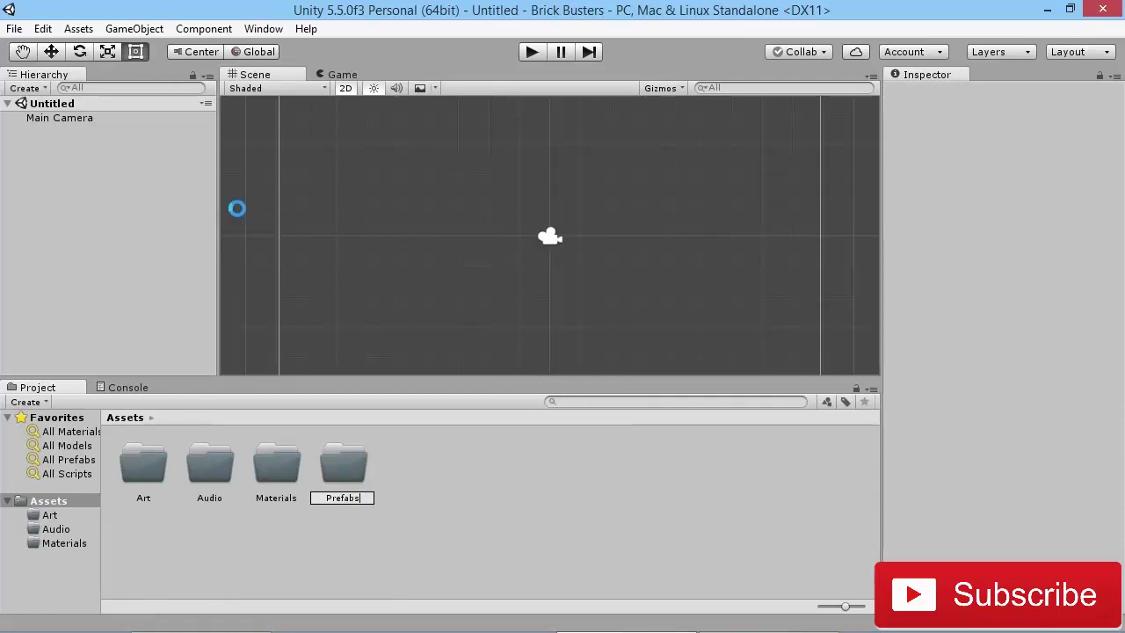
{"action": "key", "text": "Return"}
Add the Scenes and Scripts folders under Assets.
{"action": "right_click", "coordinate": [409, 472]}
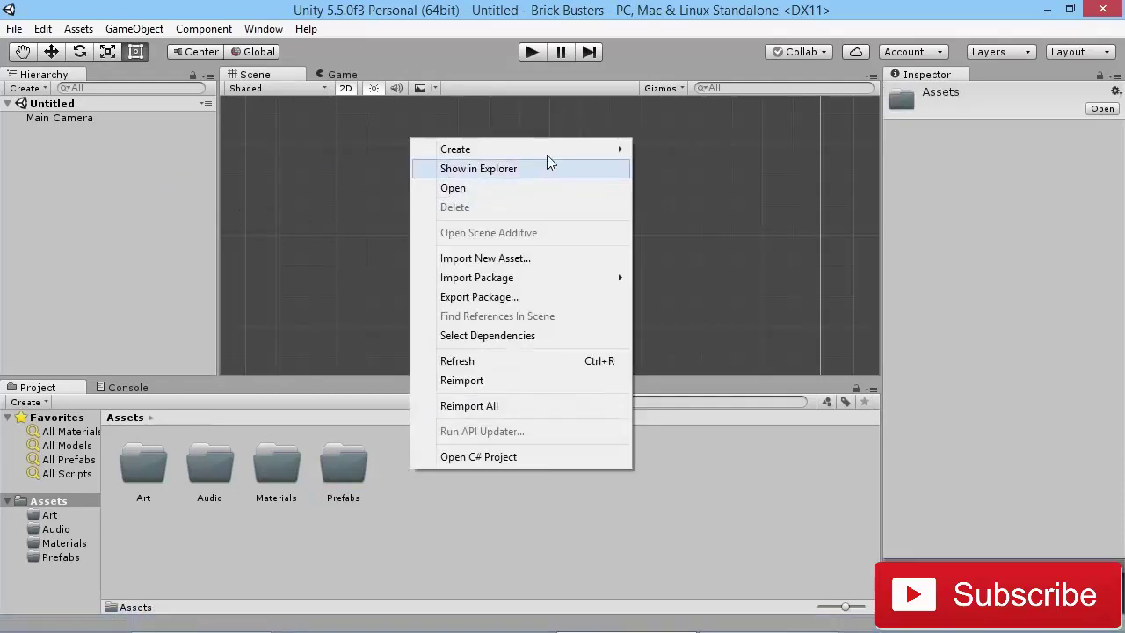
{"action": "mouse_move", "coordinate": [475, 149]}
{"action": "left_click", "coordinate": [260, 150]}
{"action": "right_click", "coordinate": [378, 448]}
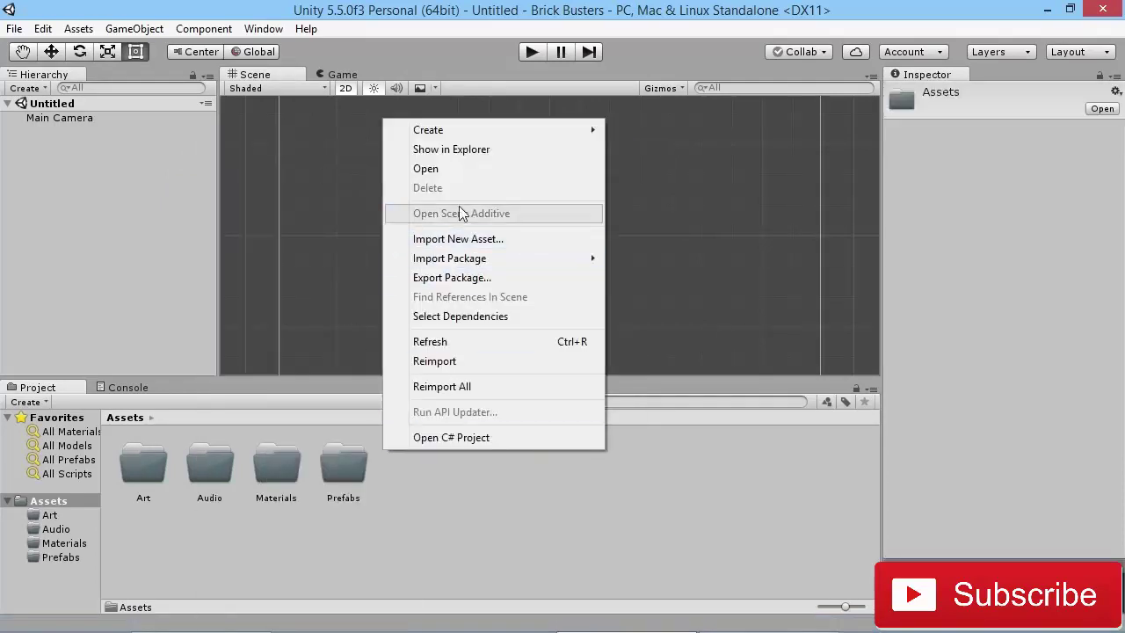
{"action": "left_click", "coordinate": [305, 134]}
{"action": "type", "text": "Scenes"}
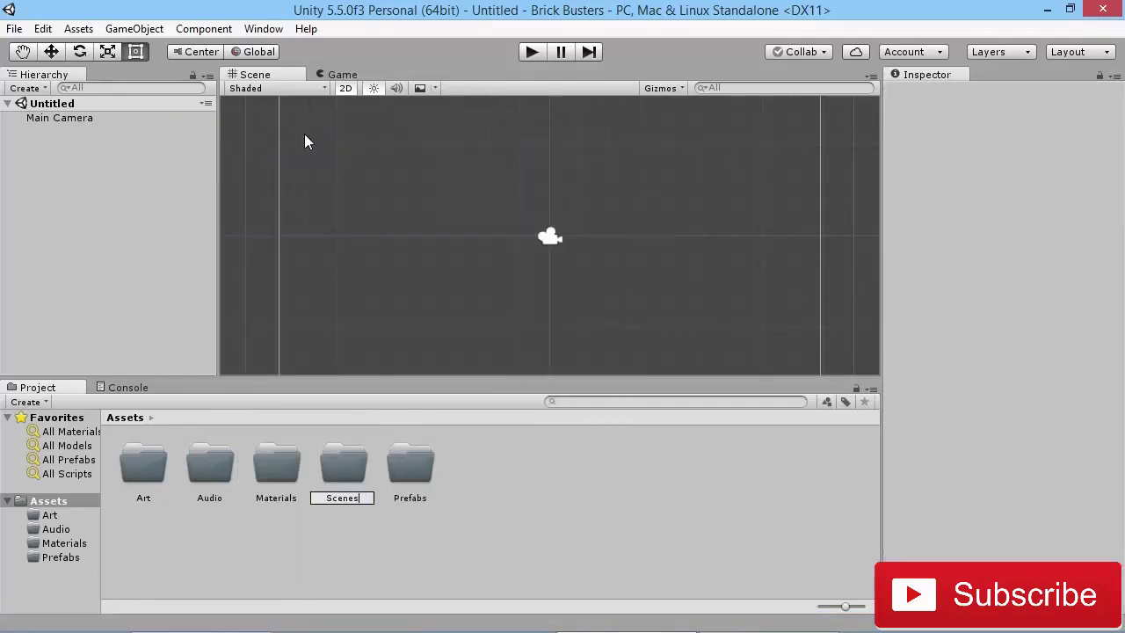
{"action": "key", "text": "Return"}
{"action": "right_click", "coordinate": [443, 502]}
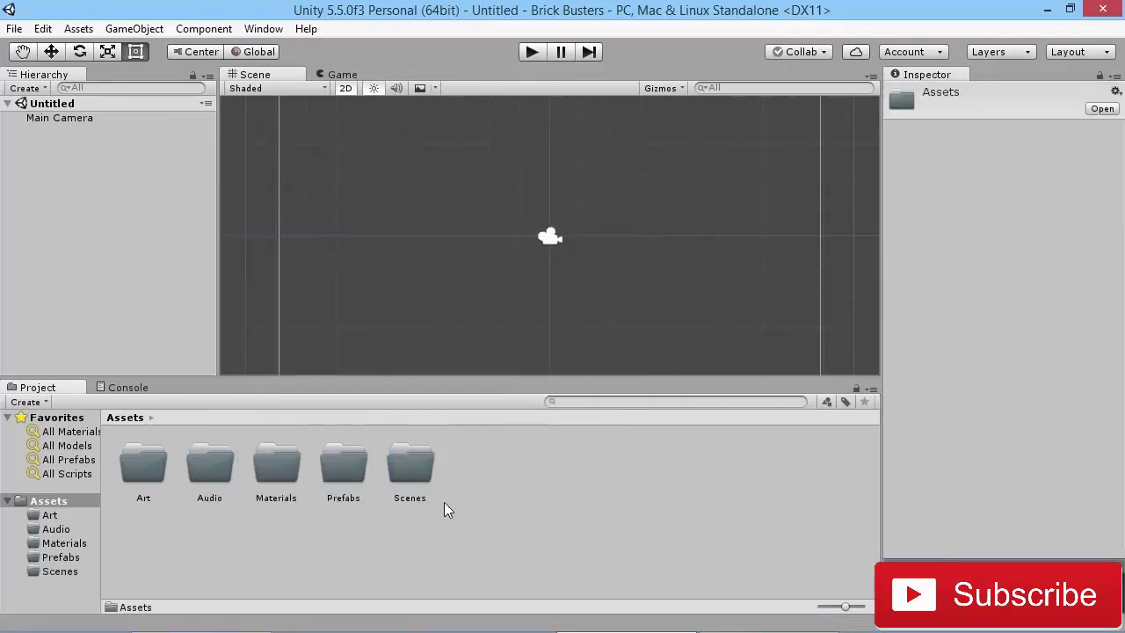
{"action": "mouse_move", "coordinate": [507, 200]}
{"action": "left_click", "coordinate": [382, 158]}
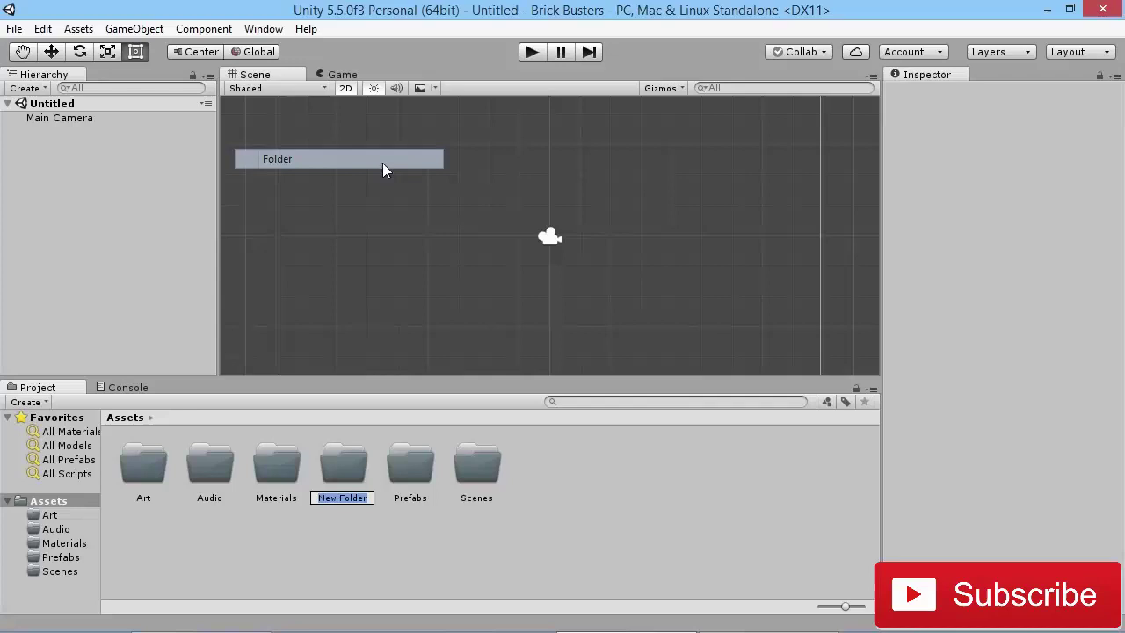
{"action": "type", "text": "Scripts"}
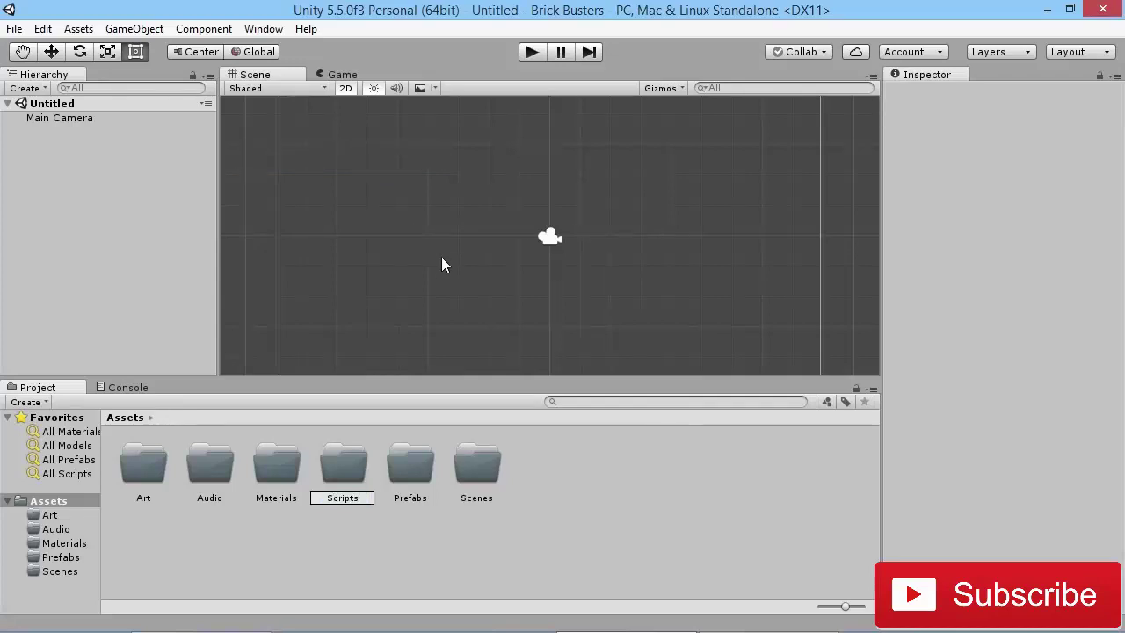
{"action": "key", "text": "Return"}
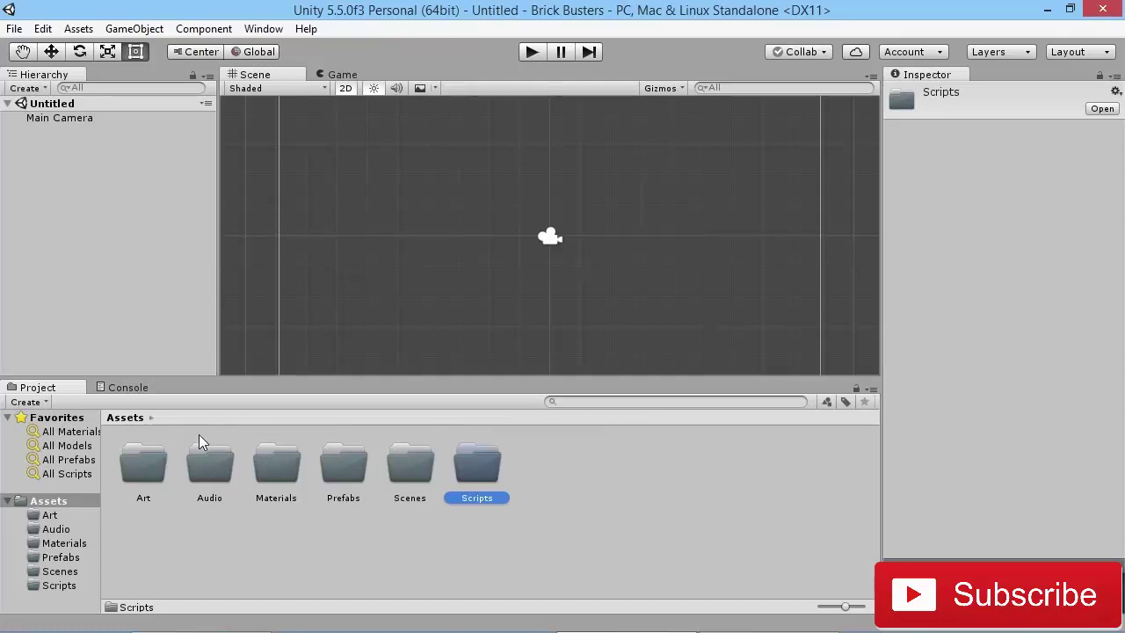
Copy Brick_Buster_Logo, Brick_Paddle_Ball and white_sprite from Brick Busters Resources into the Art folder.
{"action": "double_click", "coordinate": [136, 472]}
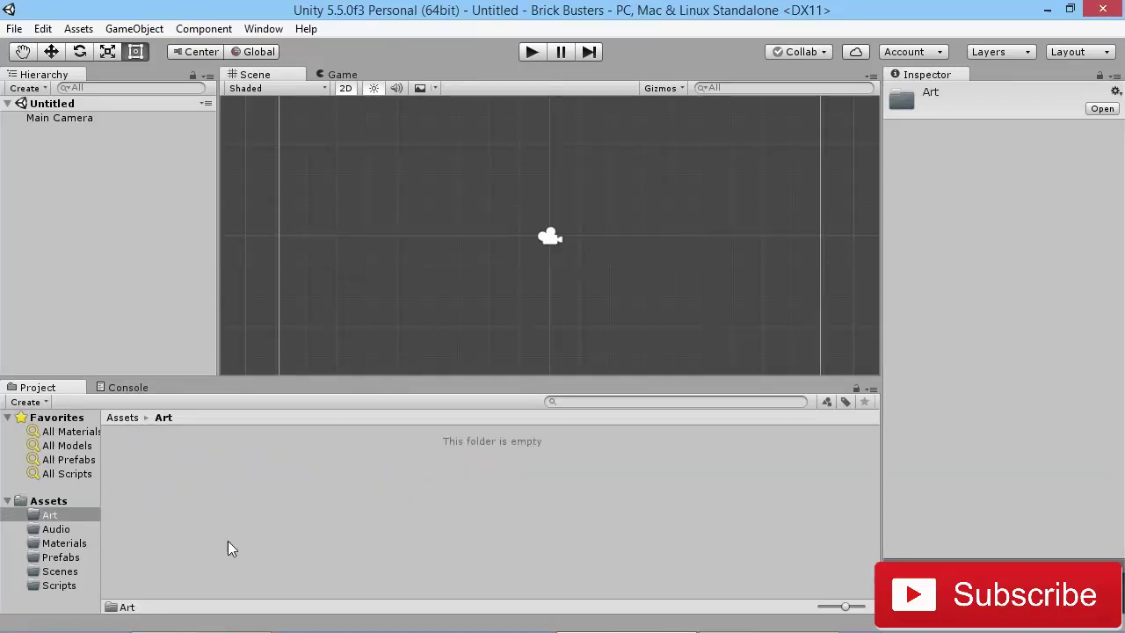
{"action": "mouse_move", "coordinate": [197, 625]}
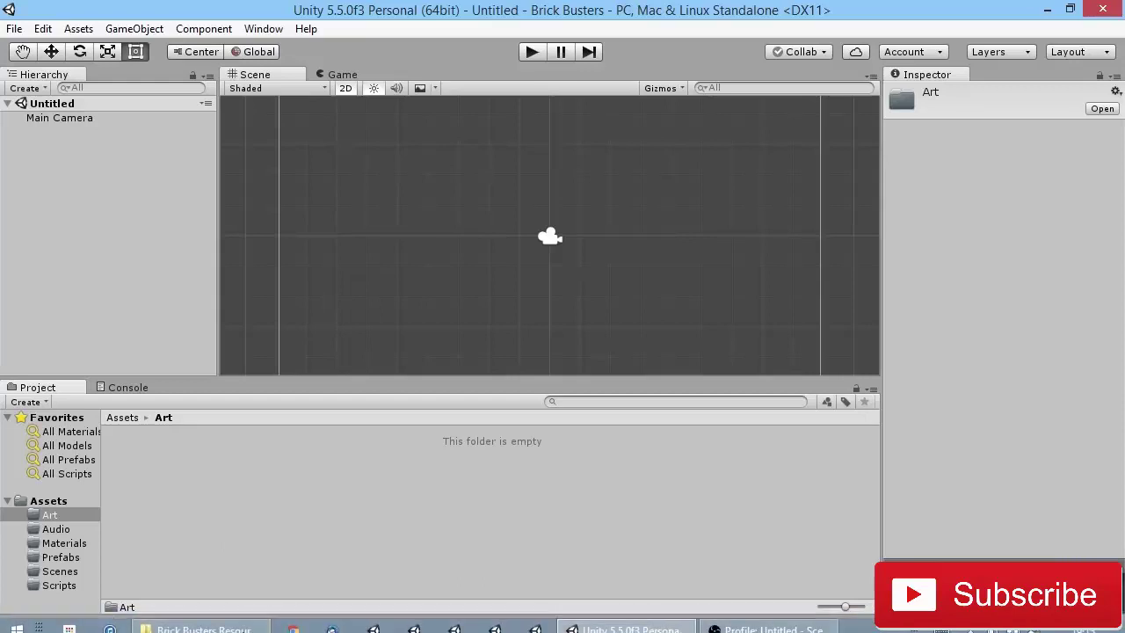
{"action": "left_click", "coordinate": [202, 619]}
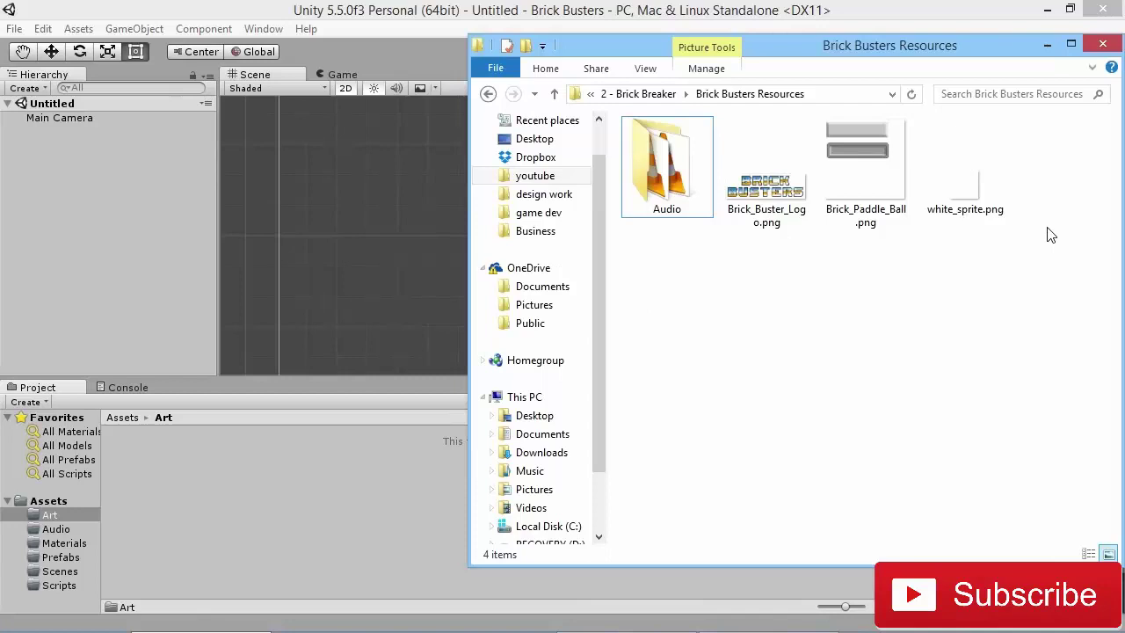
{"action": "left_click_drag", "start_coordinate": [999, 259], "coordinate": [778, 181]}
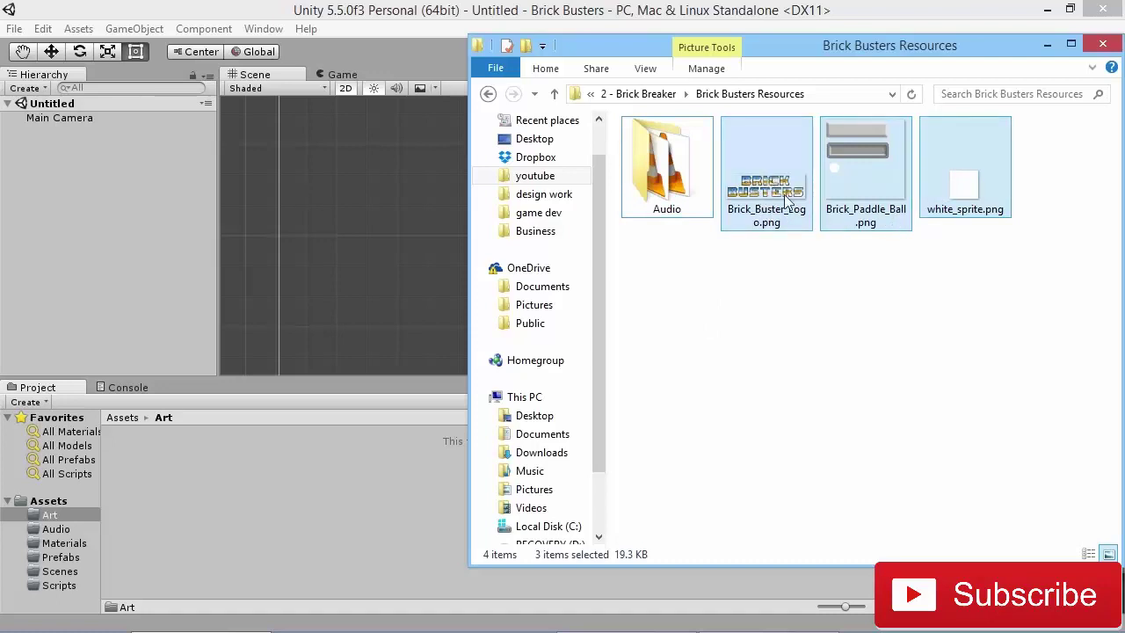
{"action": "left_click_drag", "start_coordinate": [784, 195], "coordinate": [223, 472]}
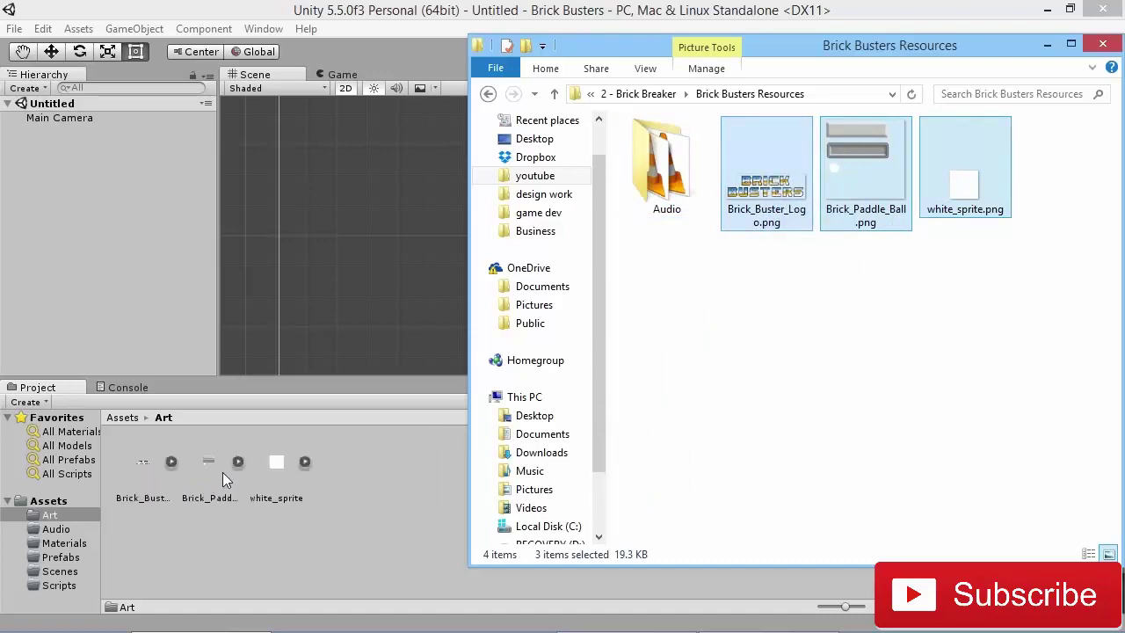
{"action": "left_click", "coordinate": [306, 548]}
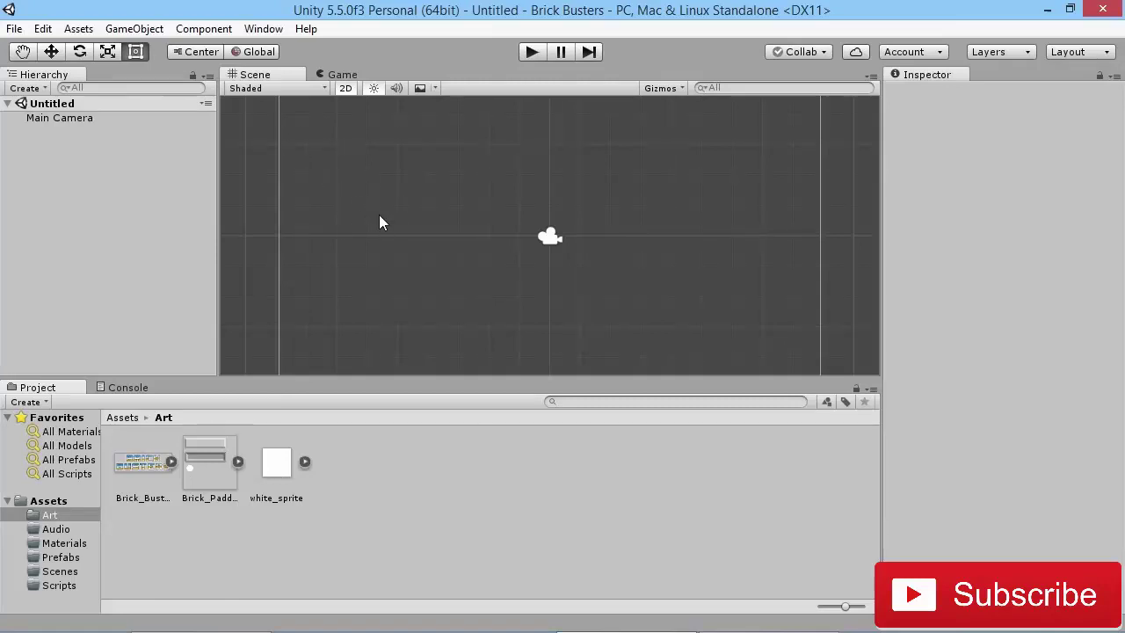
{"action": "left_click", "coordinate": [338, 75]}
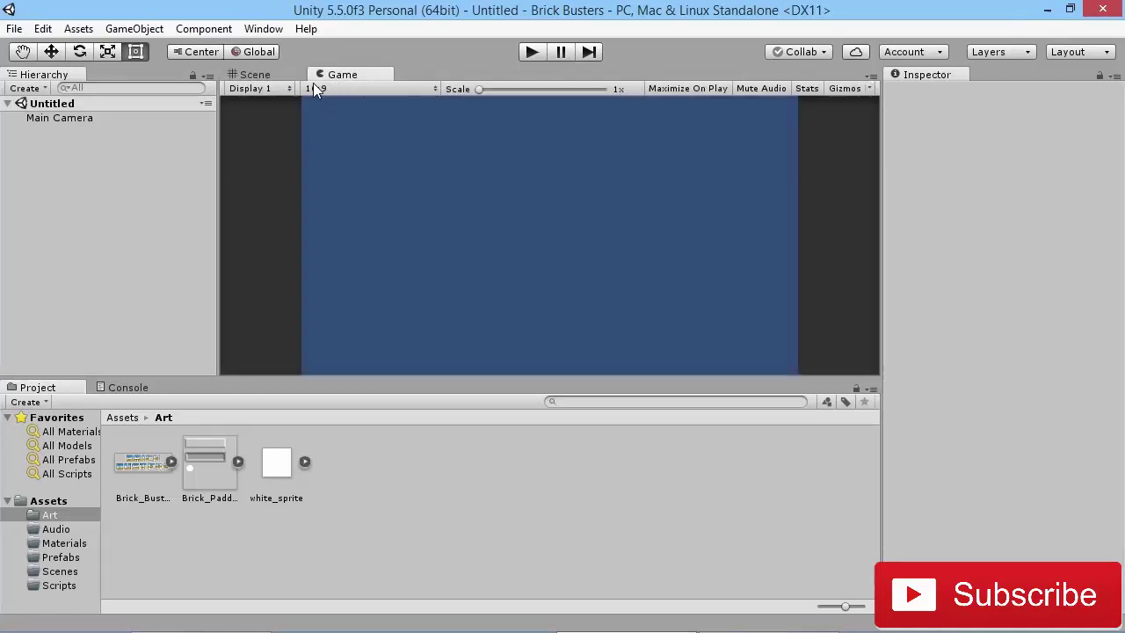
{"action": "left_click", "coordinate": [372, 89]}
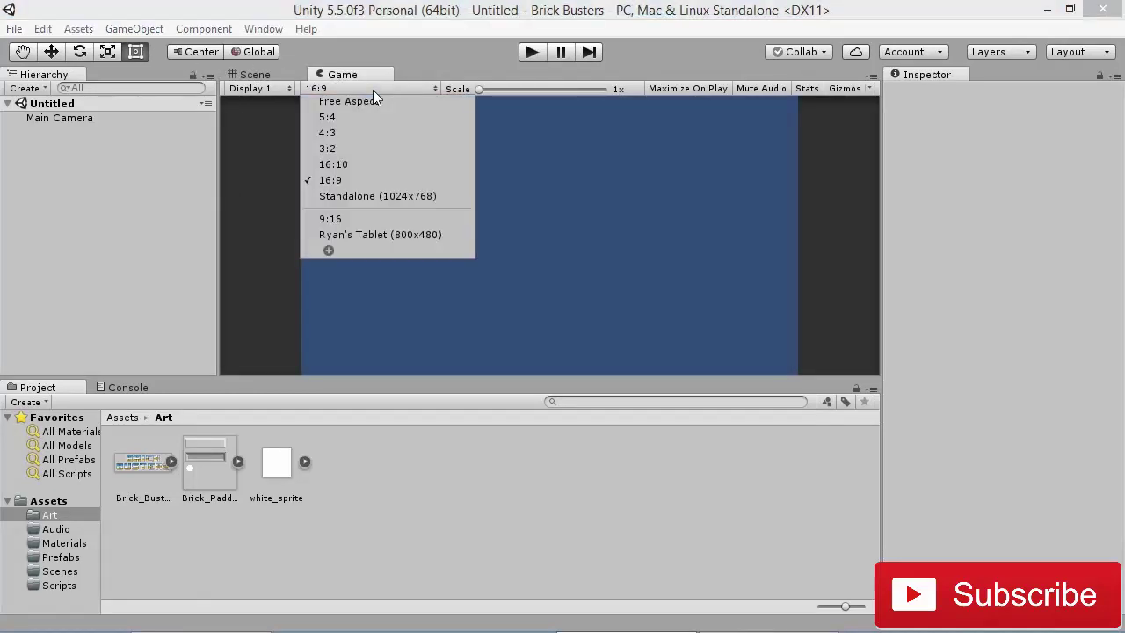
{"action": "left_click", "coordinate": [332, 181]}
{"action": "left_click", "coordinate": [255, 75]}
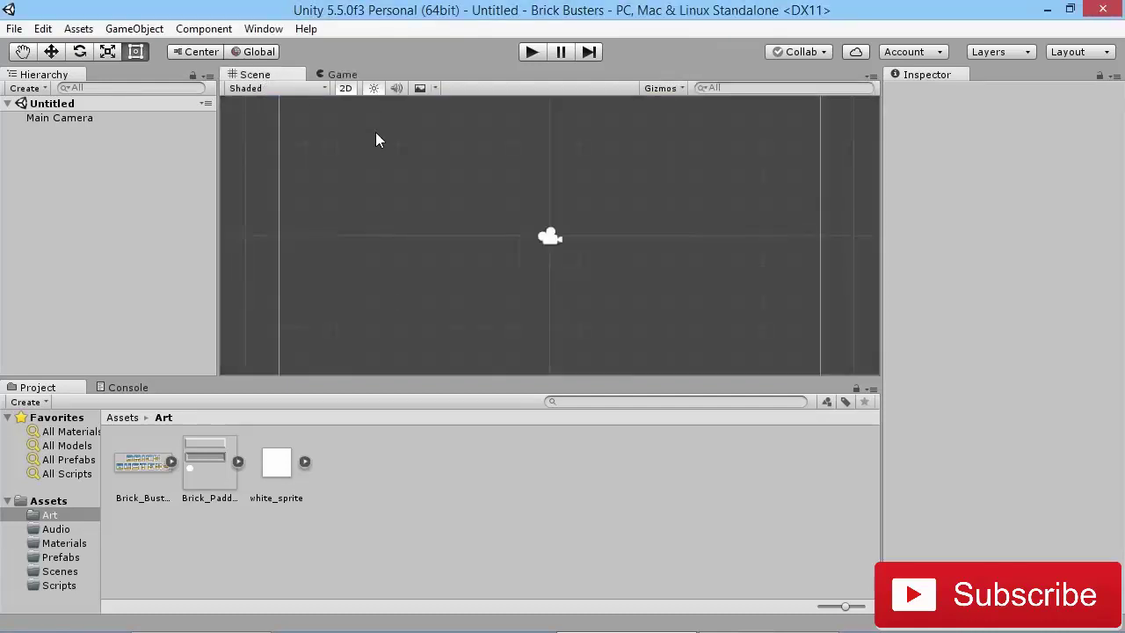
{"action": "scroll", "coordinate": [484, 227], "scroll_direction": "down", "scroll_amount": 2}
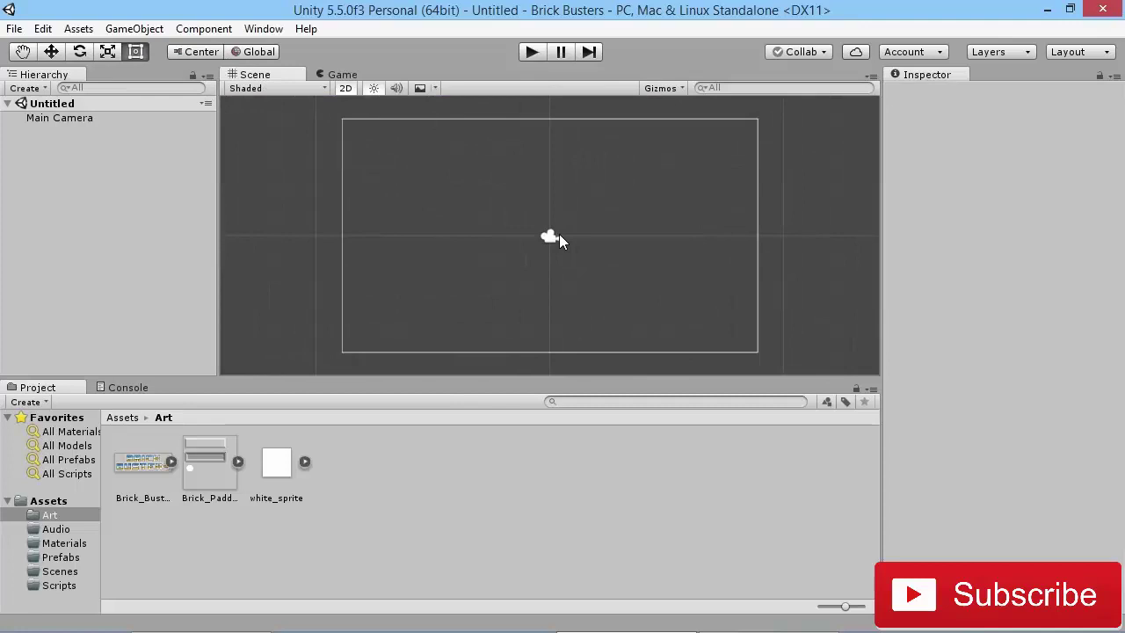
{"action": "scroll", "coordinate": [559, 234], "scroll_direction": "up", "scroll_amount": 1}
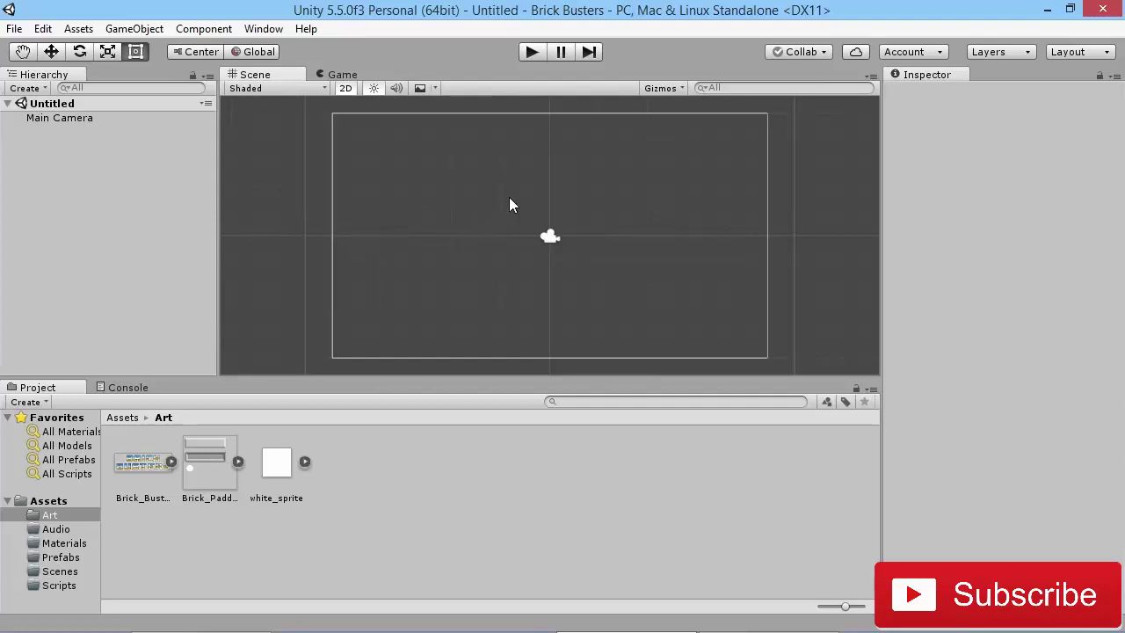
Change the Main Camera's Background colour to black.
{"action": "left_click", "coordinate": [335, 76]}
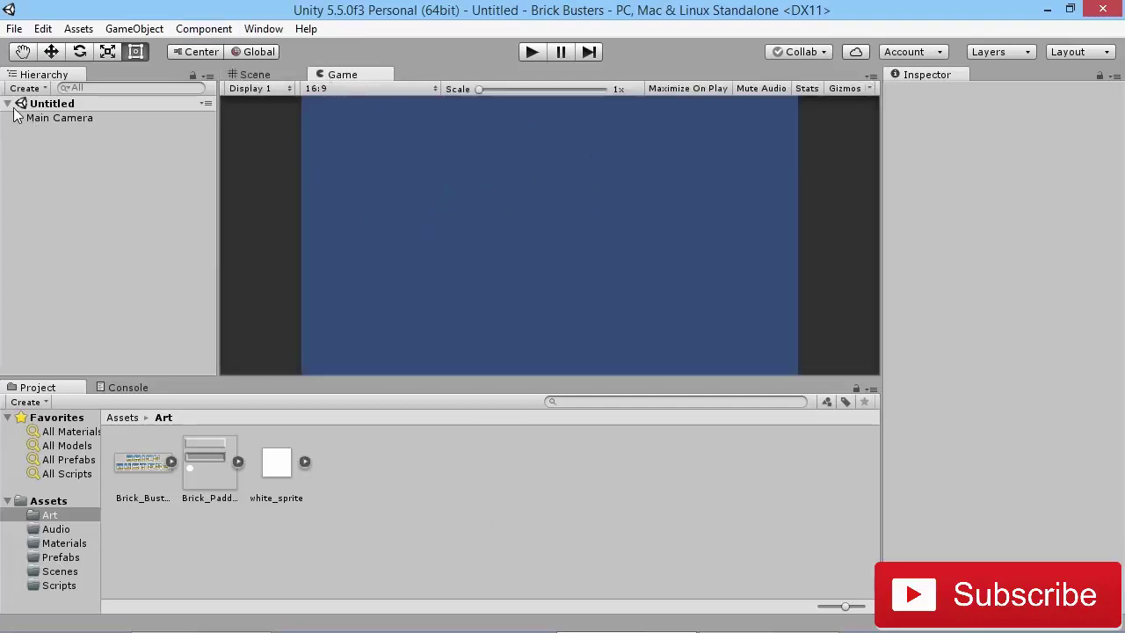
{"action": "left_click", "coordinate": [44, 117]}
{"action": "left_click", "coordinate": [1035, 231]}
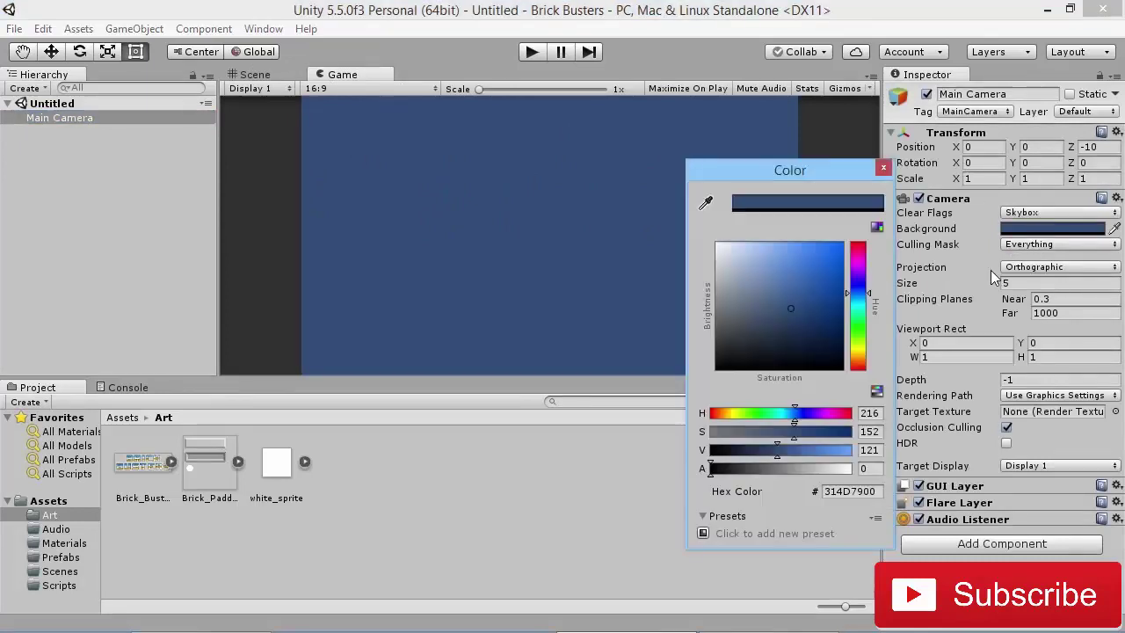
{"action": "left_click_drag", "start_coordinate": [794, 321], "coordinate": [703, 391]}
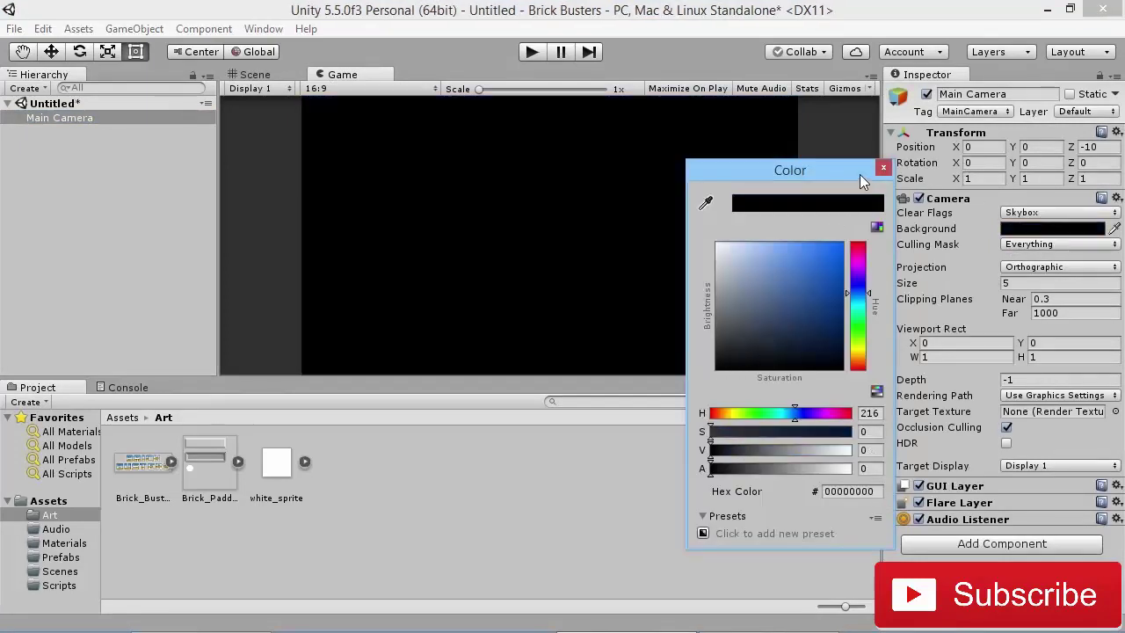
{"action": "left_click", "coordinate": [883, 167]}
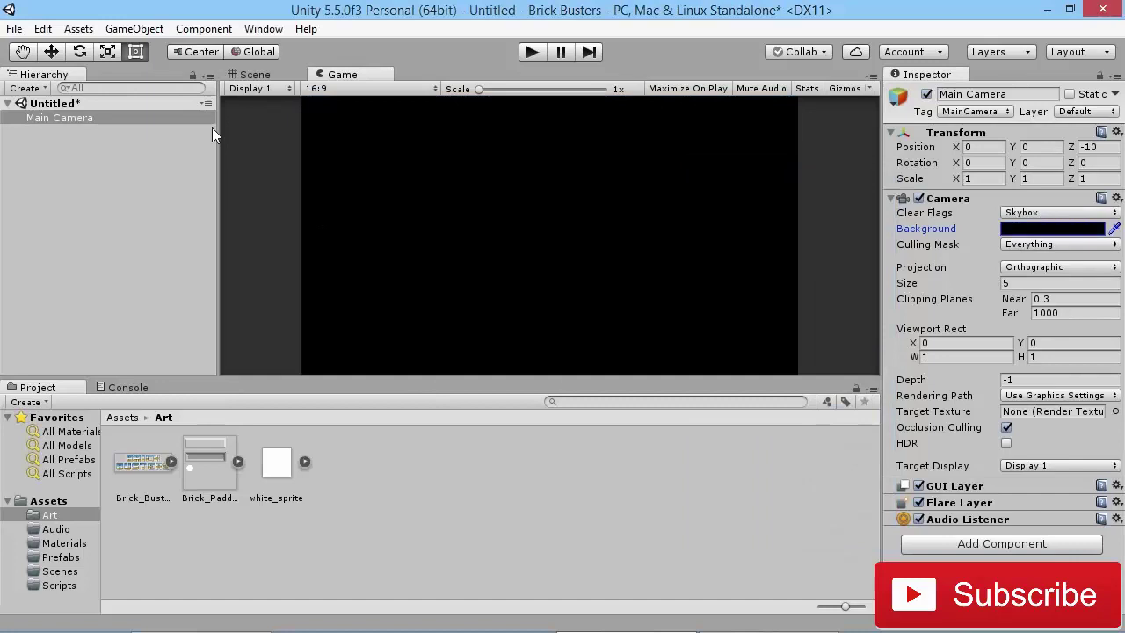
{"action": "left_click", "coordinate": [257, 75]}
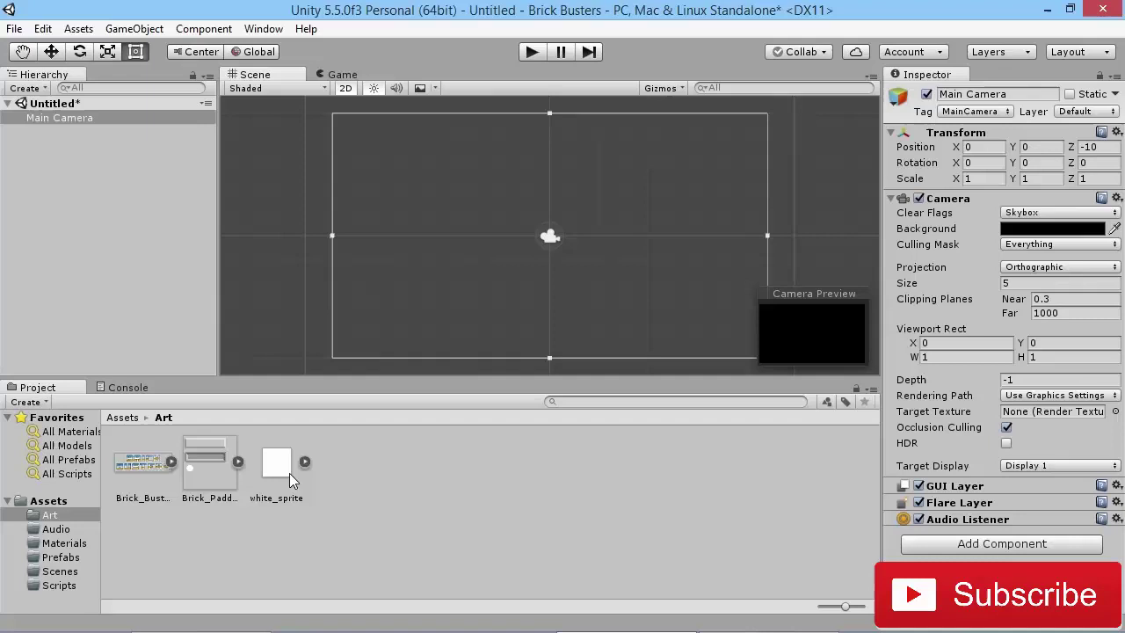
Place white_sprite in the scene with a Box Collider 2D, stretched to X scale 54.72 at Position X 0.
{"action": "left_click_drag", "start_coordinate": [280, 469], "coordinate": [548, 163]}
{"action": "left_click", "coordinate": [990, 372]}
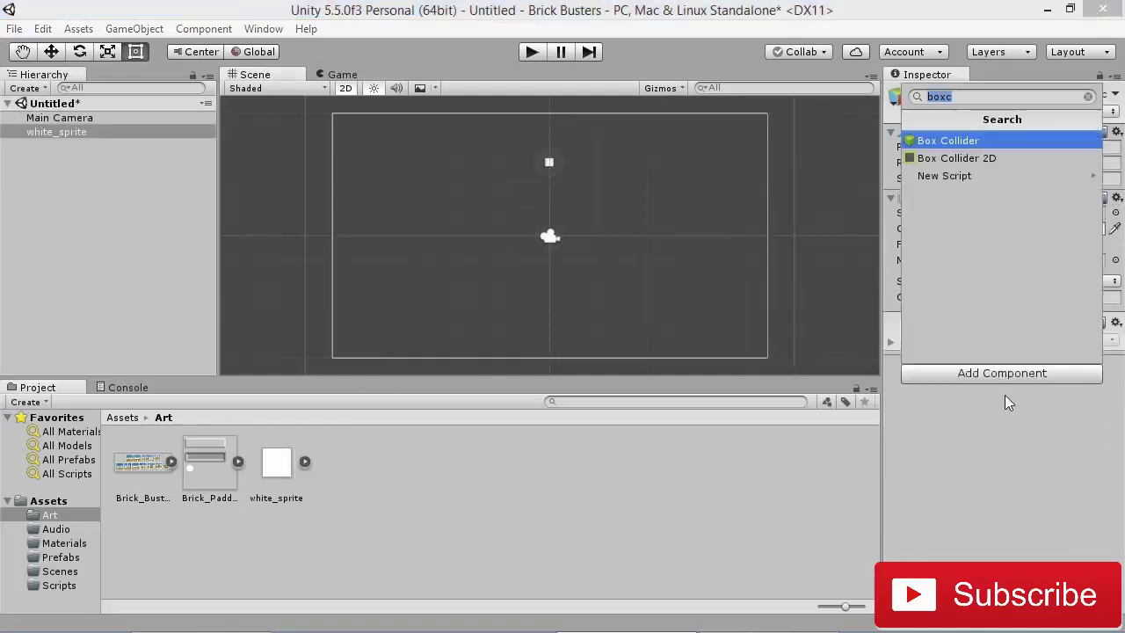
{"action": "left_click", "coordinate": [956, 158]}
{"action": "key", "text": "r"}
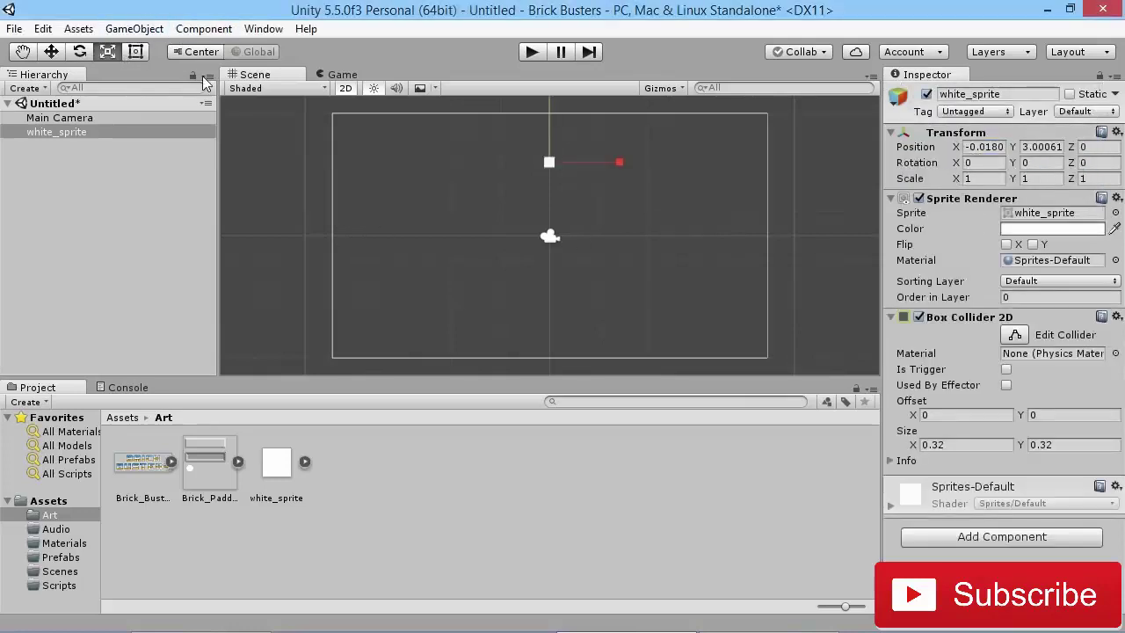
{"action": "left_click_drag", "start_coordinate": [615, 163], "coordinate": [904, 168]}
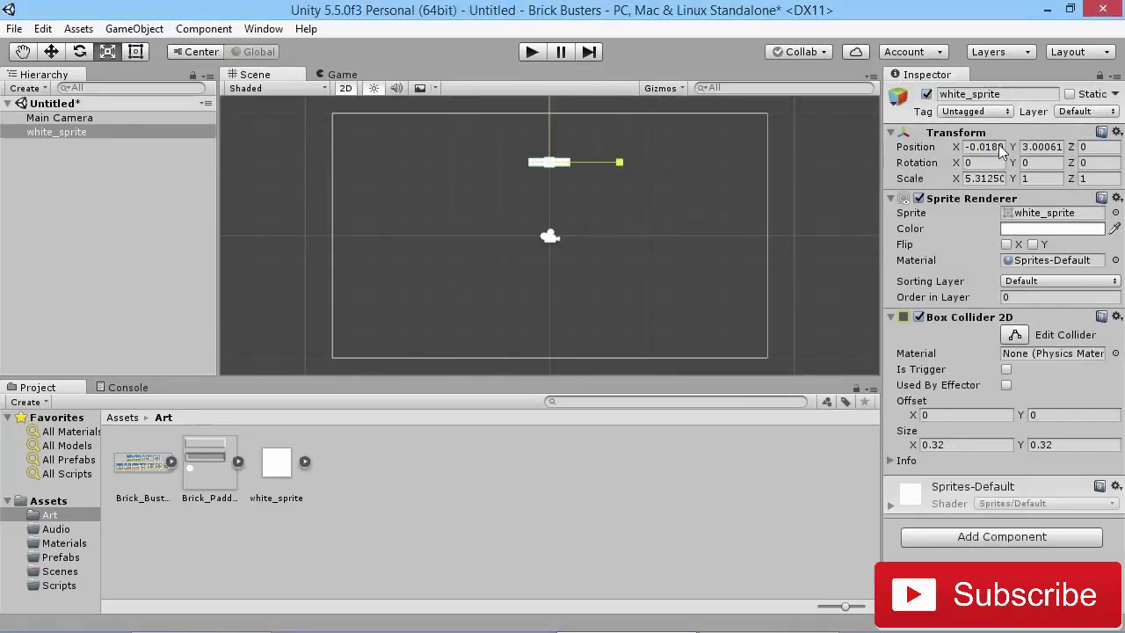
{"action": "left_click", "coordinate": [985, 146]}
{"action": "type", "text": "0"}
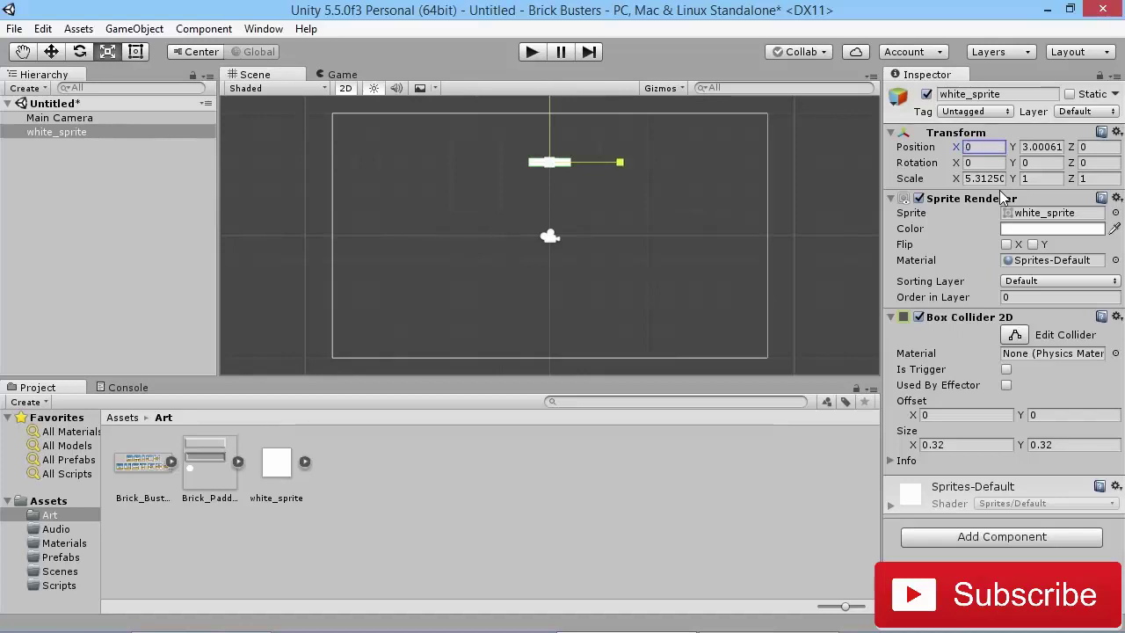
{"action": "left_click_drag", "start_coordinate": [956, 179], "coordinate": [133, 190]}
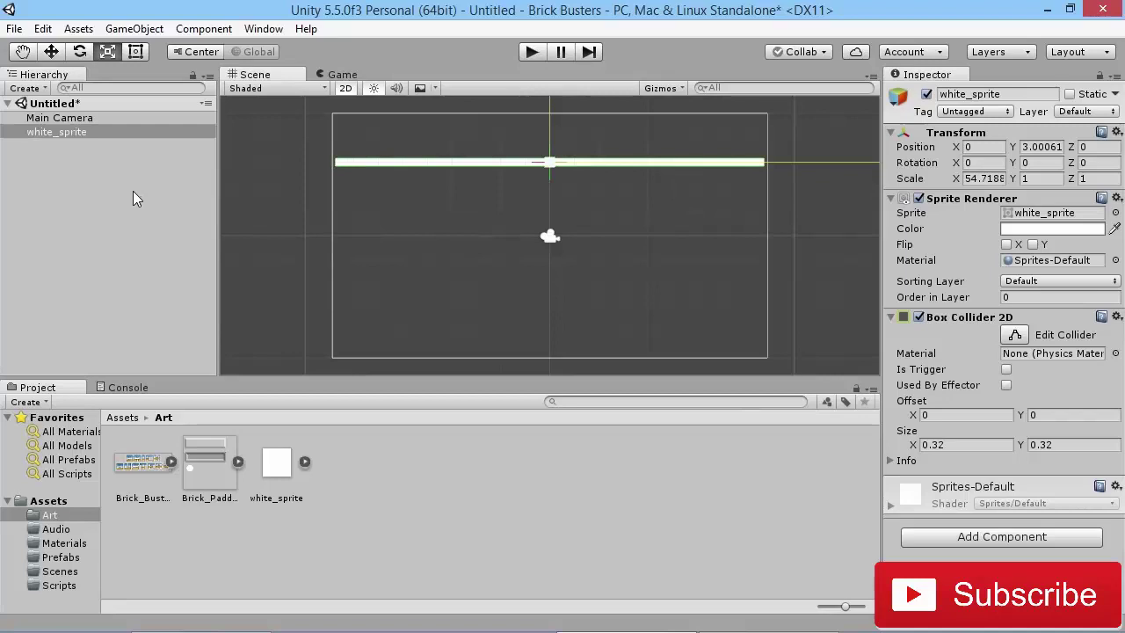
Raise the bar to Y 3.43 along the top edge of the camera frame.
{"action": "key", "text": "w"}
{"action": "middle_click_drag", "start_coordinate": [617, 228], "coordinate": [611, 243]}
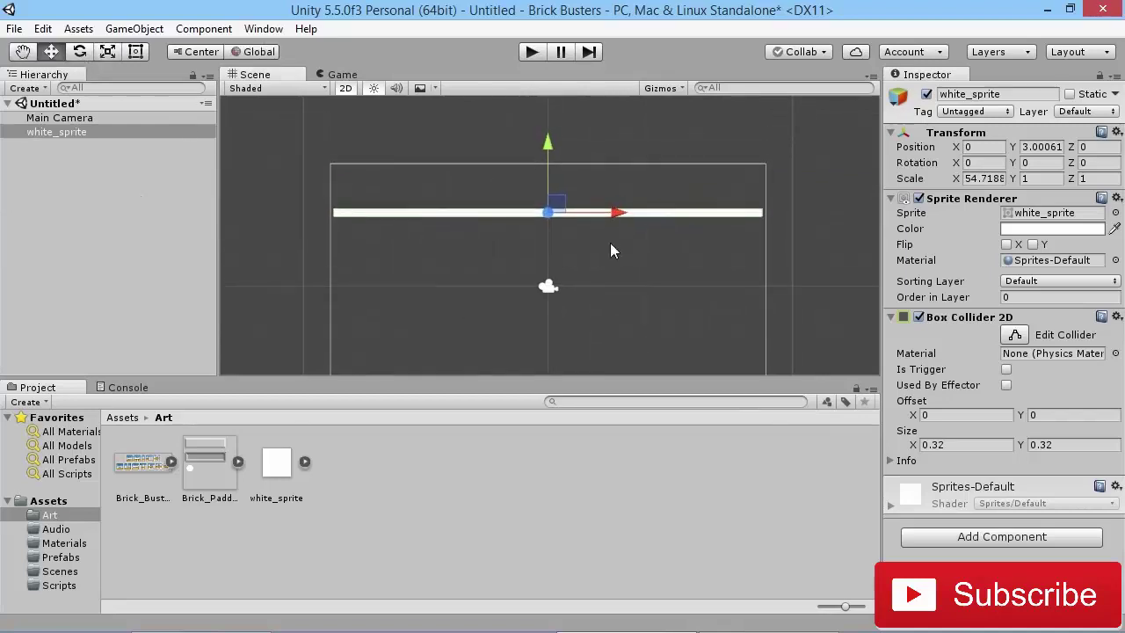
{"action": "left_click_drag", "start_coordinate": [547, 167], "coordinate": [549, 163]}
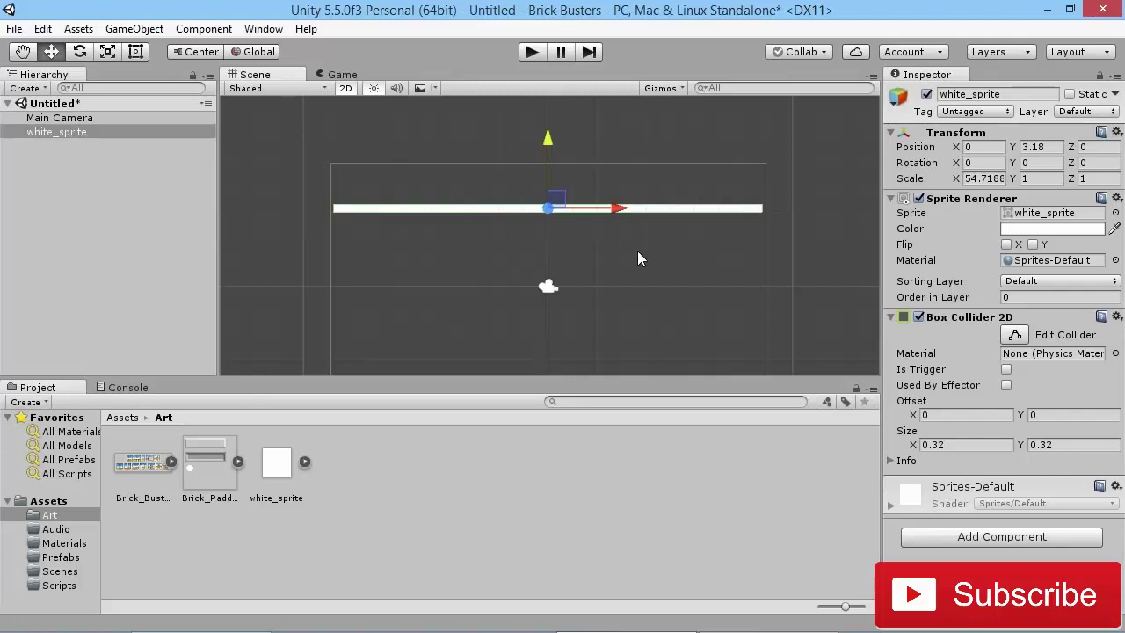
{"action": "scroll", "coordinate": [637, 251], "scroll_direction": "up", "scroll_amount": 2}
{"action": "scroll", "coordinate": [558, 189], "scroll_direction": "down", "scroll_amount": 2}
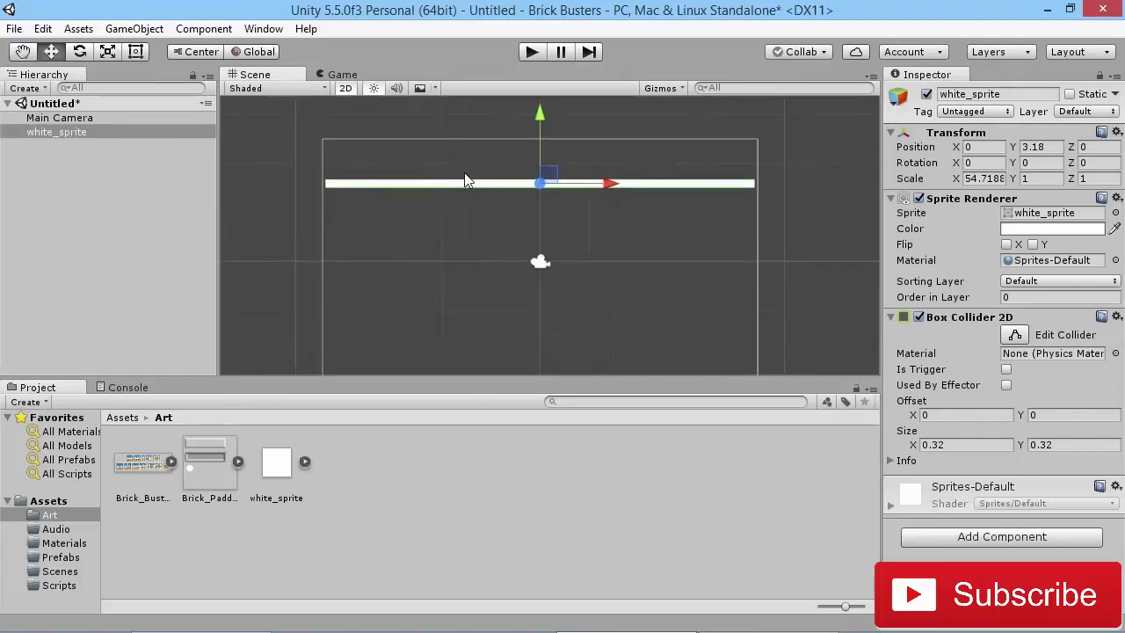
{"action": "left_click", "coordinate": [338, 74]}
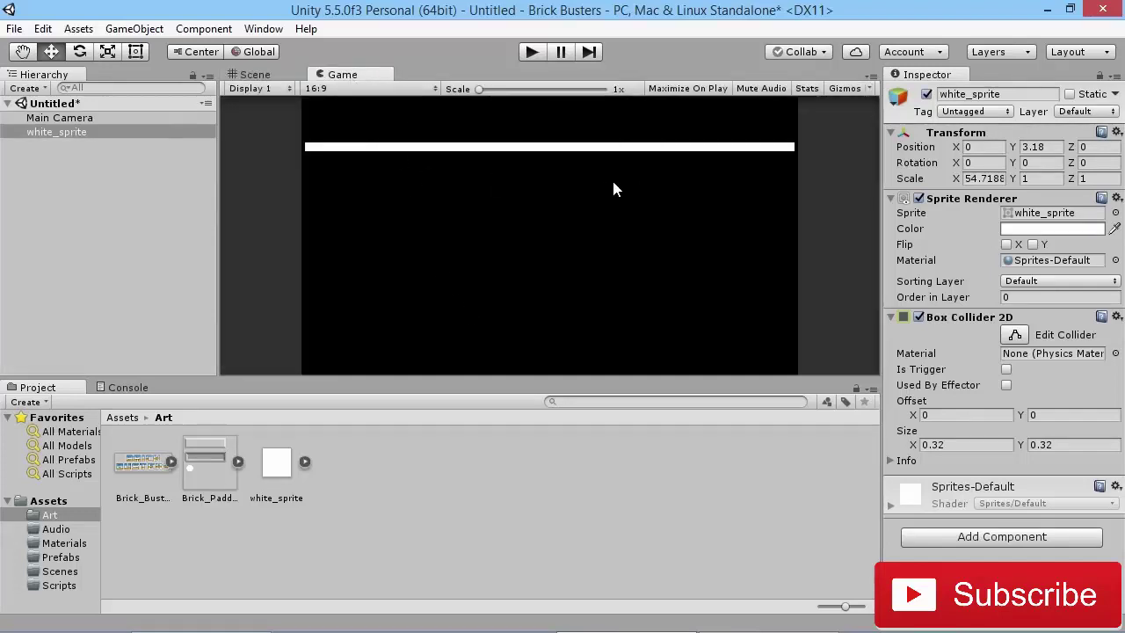
{"action": "left_click", "coordinate": [257, 71]}
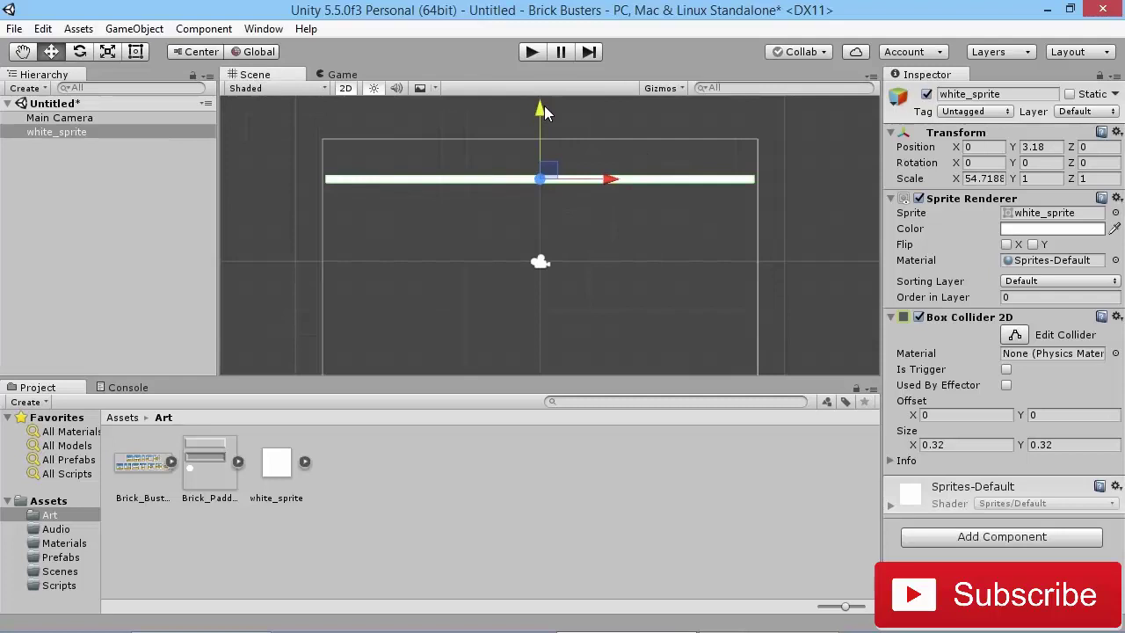
{"action": "left_click_drag", "start_coordinate": [544, 106], "coordinate": [545, 106]}
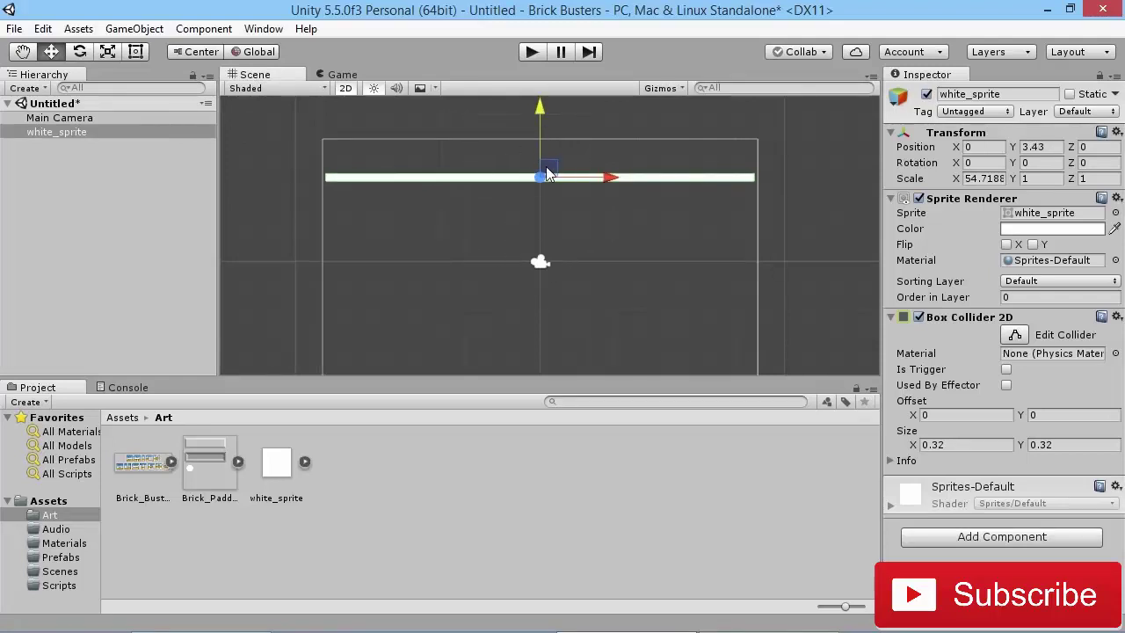
{"action": "middle_click_drag", "start_coordinate": [602, 259], "coordinate": [592, 225]}
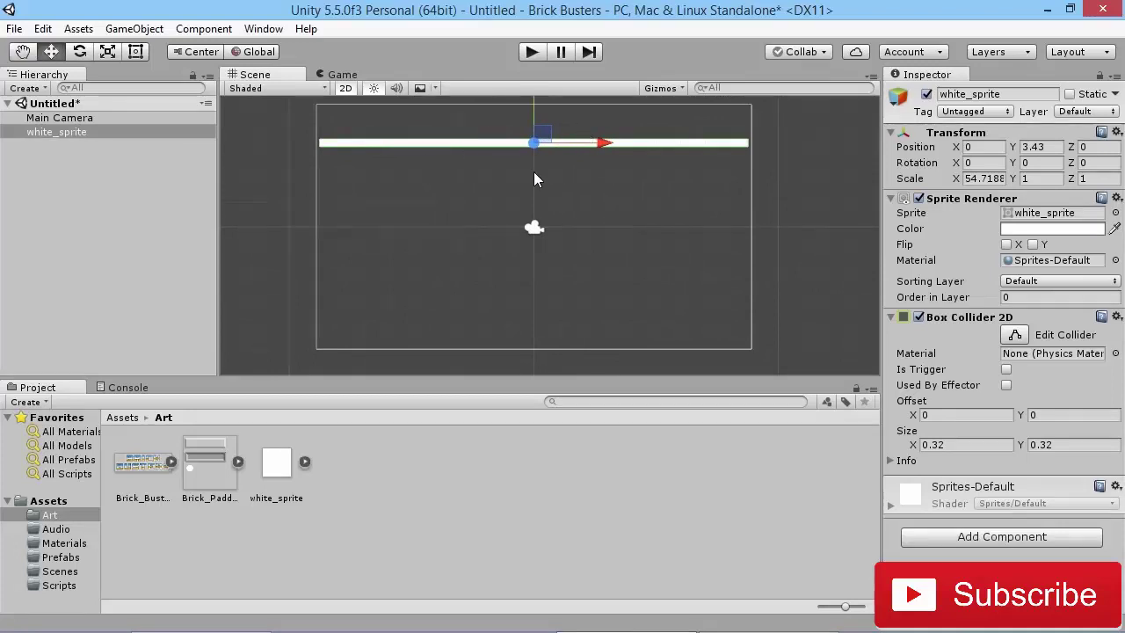
Rename white_sprite to 'wall', then duplicate it and move the copy left with Scale X 1.
{"action": "left_click", "coordinate": [48, 134]}
{"action": "left_click", "coordinate": [54, 129]}
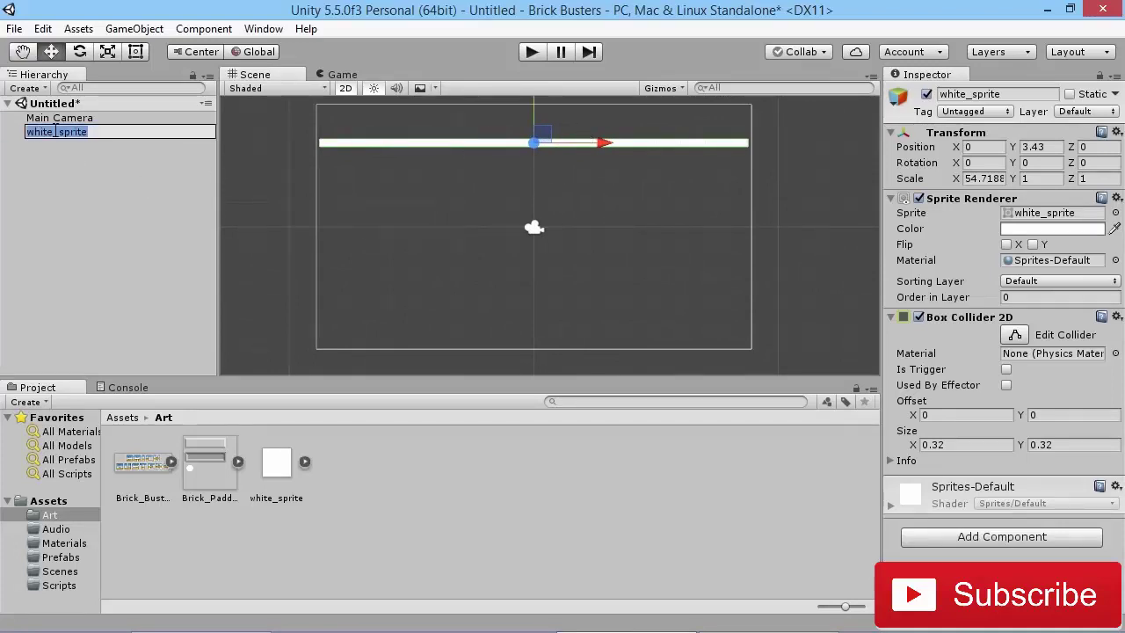
{"action": "type", "text": "wall"}
{"action": "key", "text": "Return"}
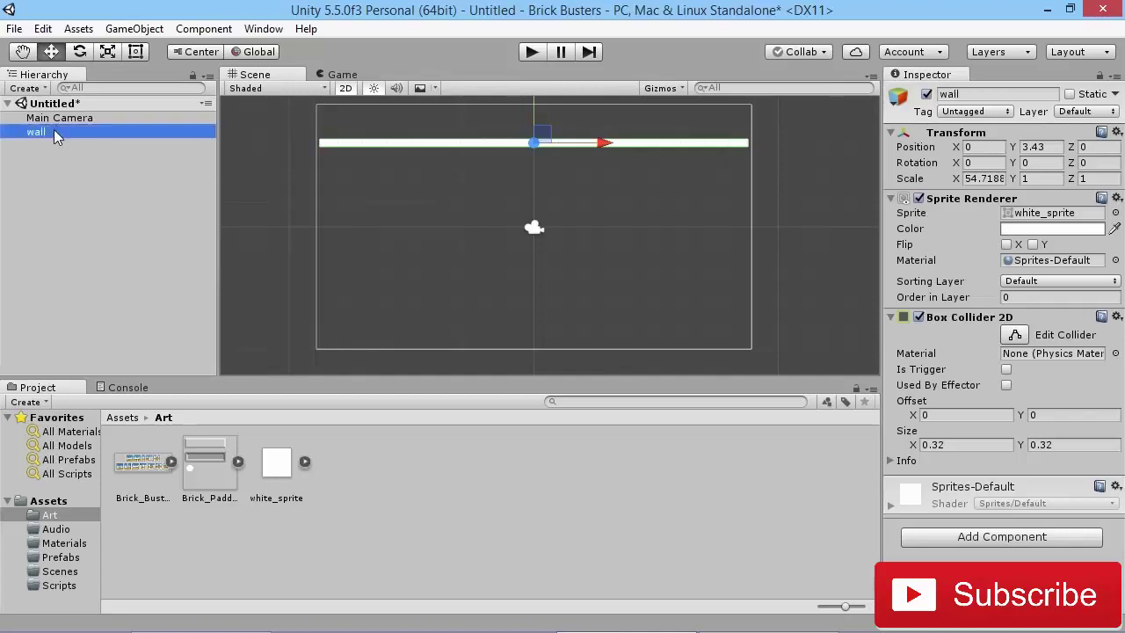
{"action": "key", "text": "ctrl+d"}
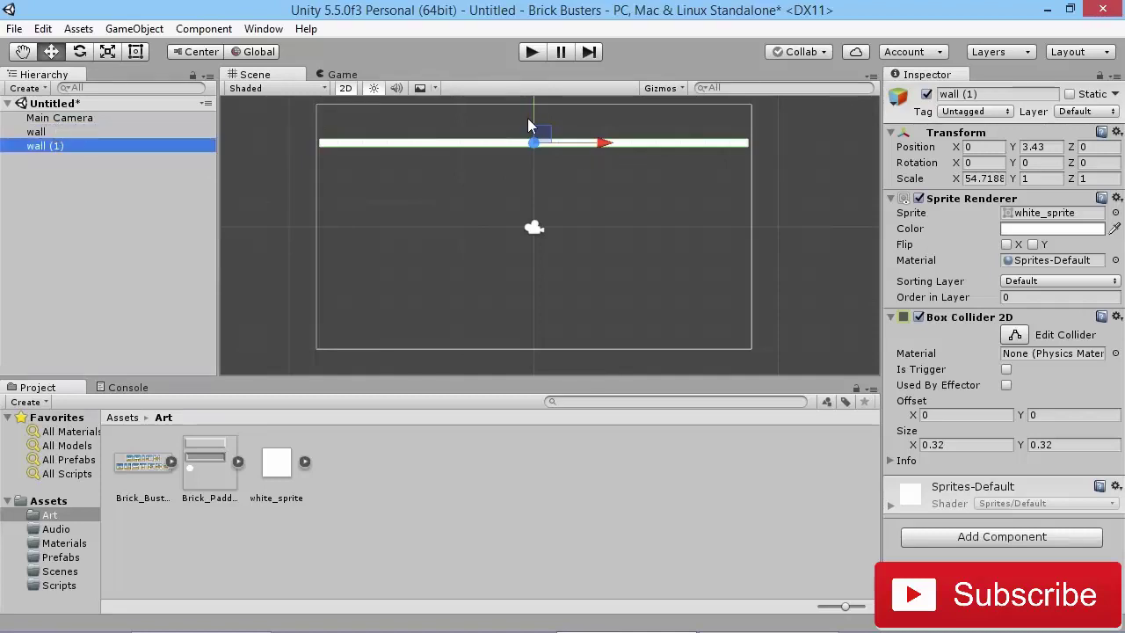
{"action": "left_click_drag", "start_coordinate": [547, 134], "coordinate": [346, 226]}
{"action": "left_click", "coordinate": [994, 179]}
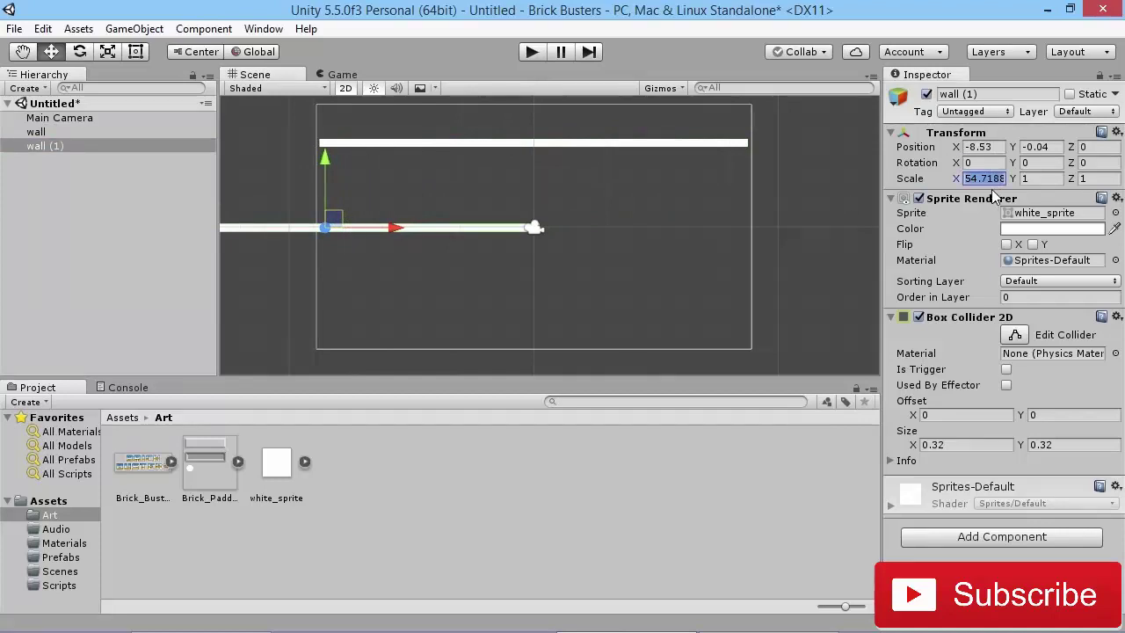
{"action": "type", "text": "1"}
{"action": "key", "text": "Tab"}
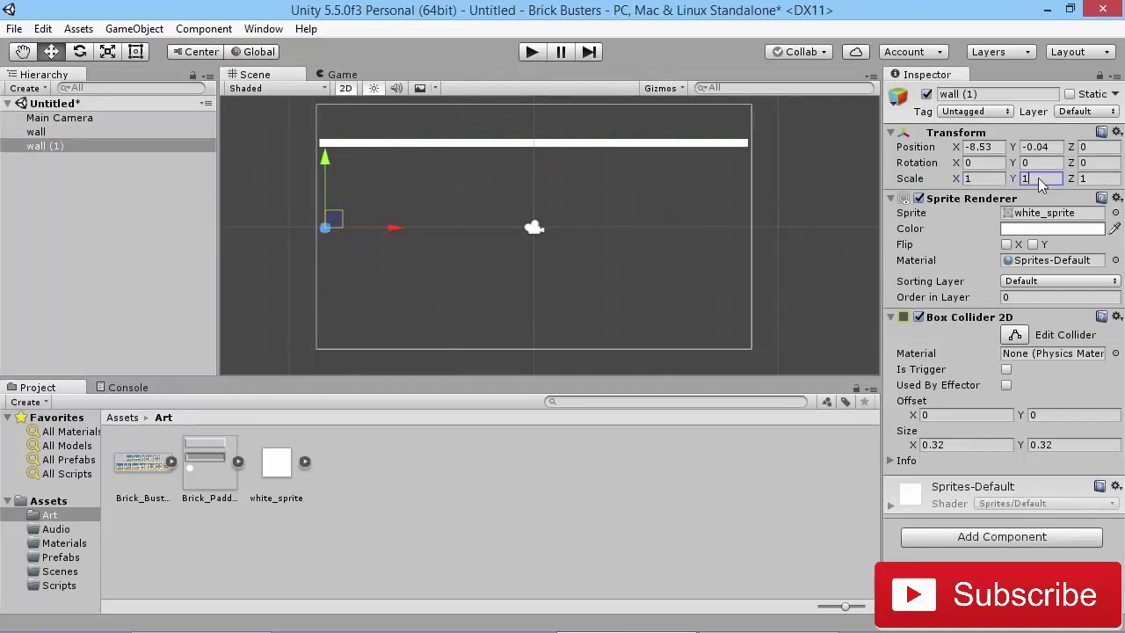
Stretch the copy into a tall left wall, Scale Y 26.35 at X -8.53, Y -0.65.
{"action": "left_click", "coordinate": [107, 52]}
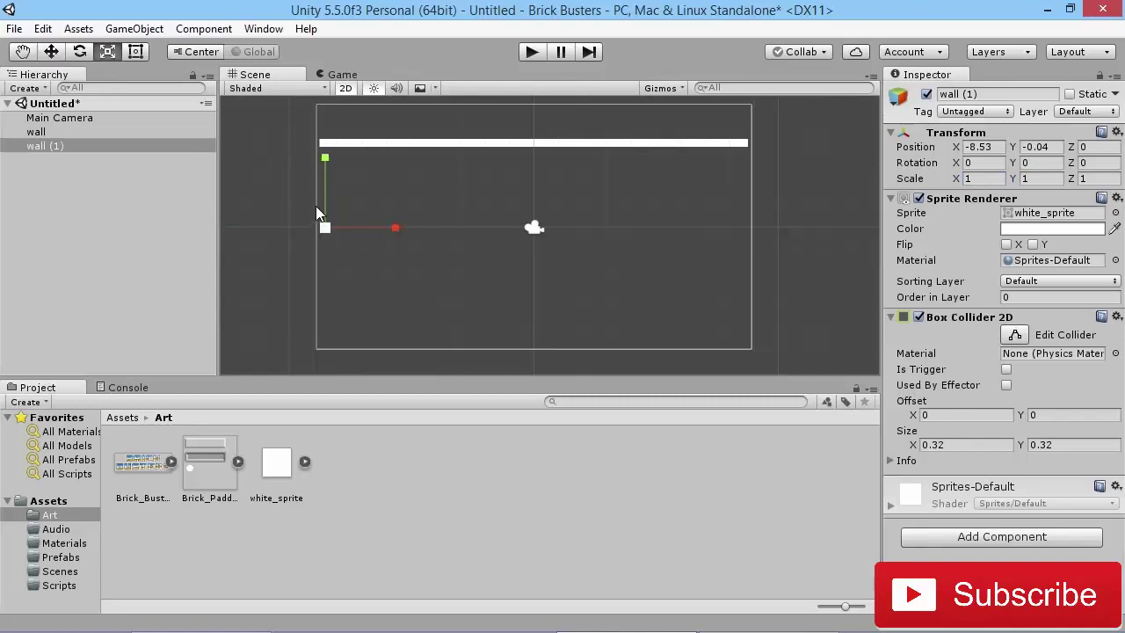
{"action": "left_click_drag", "start_coordinate": [324, 158], "coordinate": [273, 380]}
{"action": "left_click", "coordinate": [52, 51]}
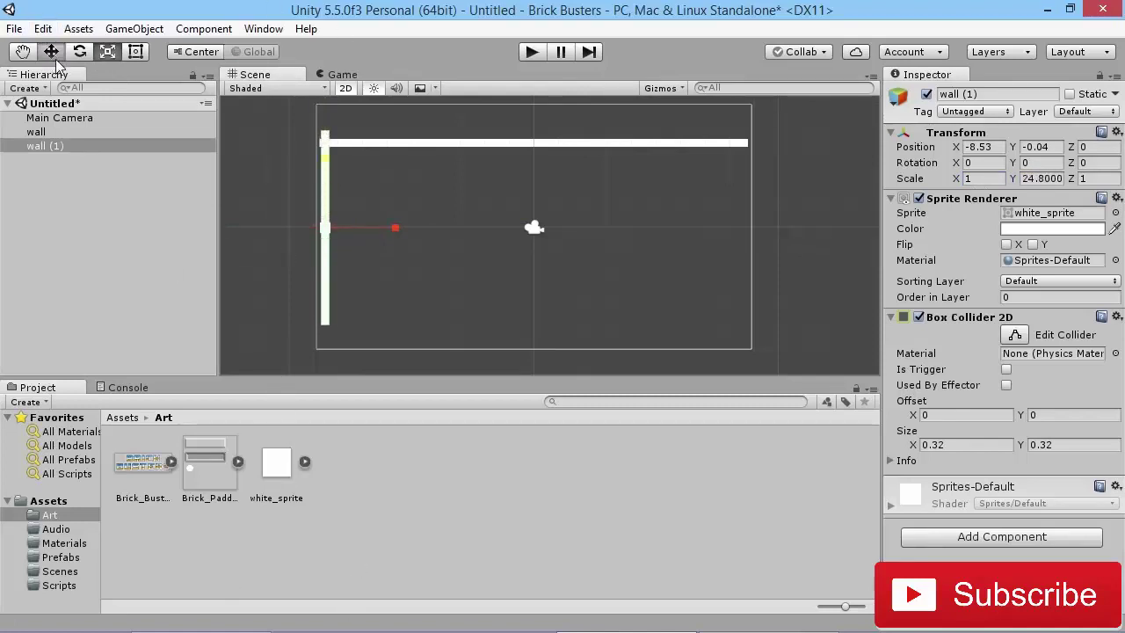
{"action": "left_click_drag", "start_coordinate": [326, 156], "coordinate": [331, 165]}
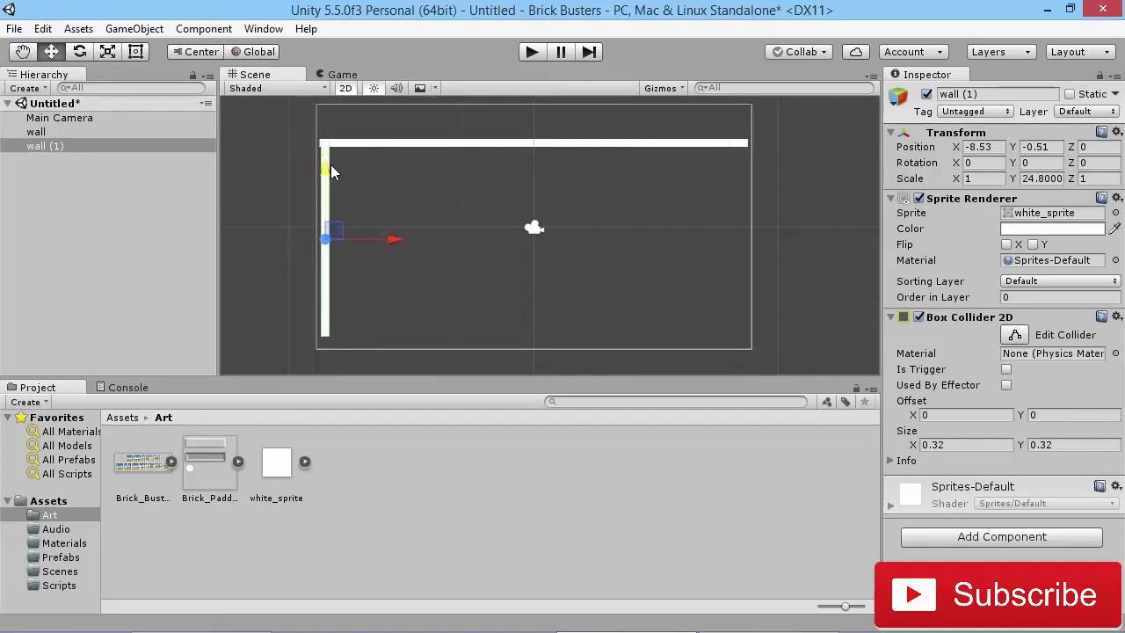
{"action": "left_click", "coordinate": [116, 51]}
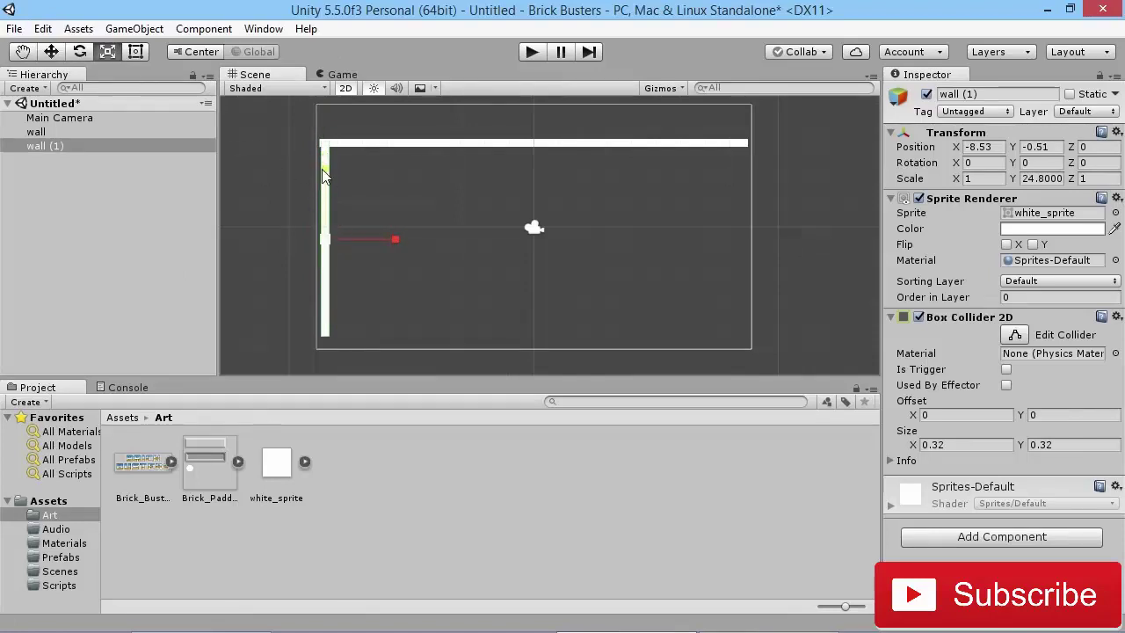
{"action": "left_click_drag", "start_coordinate": [327, 171], "coordinate": [330, 179]}
{"action": "left_click", "coordinate": [53, 53]}
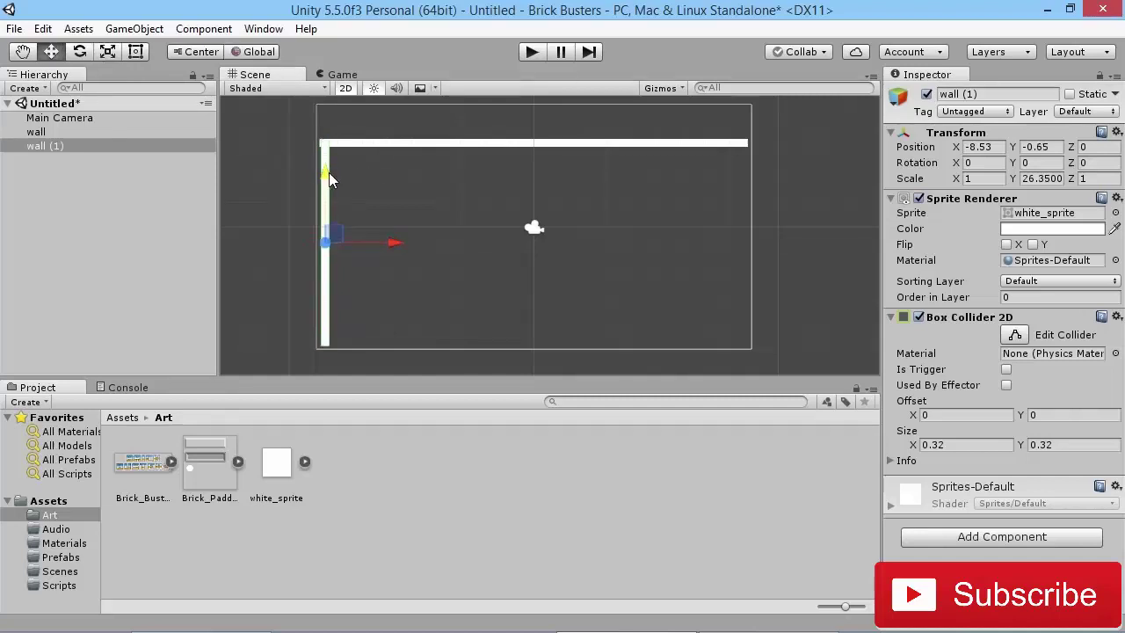
Zoom into the top-left corner where the walls meet and reselect the left wall.
{"action": "scroll", "coordinate": [280, 171], "scroll_direction": "up", "scroll_amount": 2}
{"action": "middle_click_drag", "start_coordinate": [369, 210], "coordinate": [443, 259]}
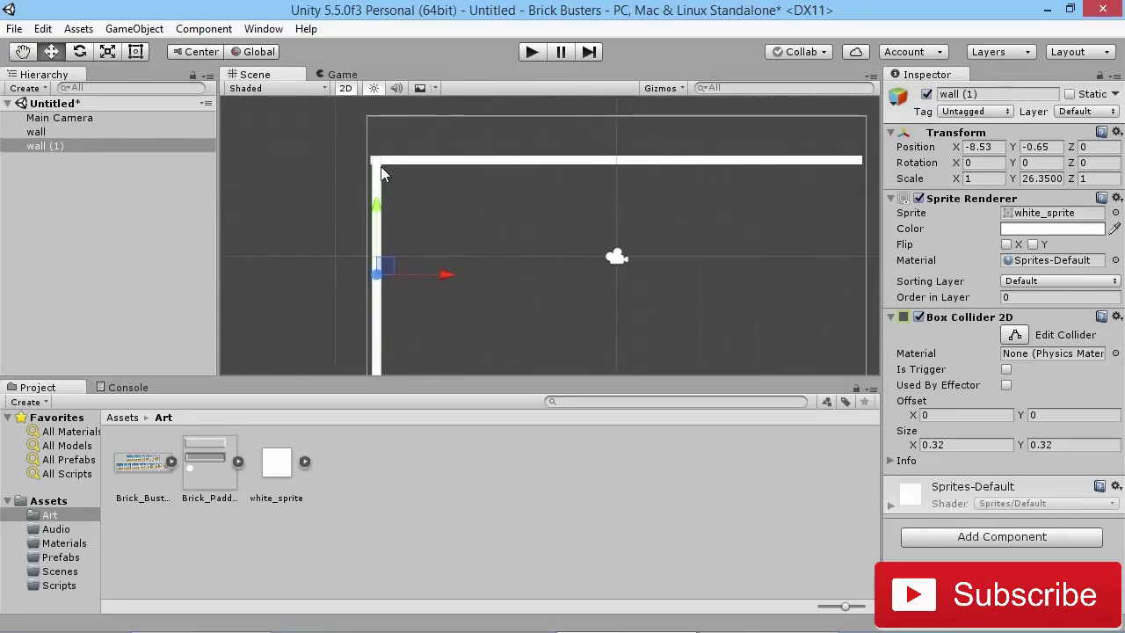
{"action": "scroll", "coordinate": [375, 172], "scroll_direction": "up", "scroll_amount": 2}
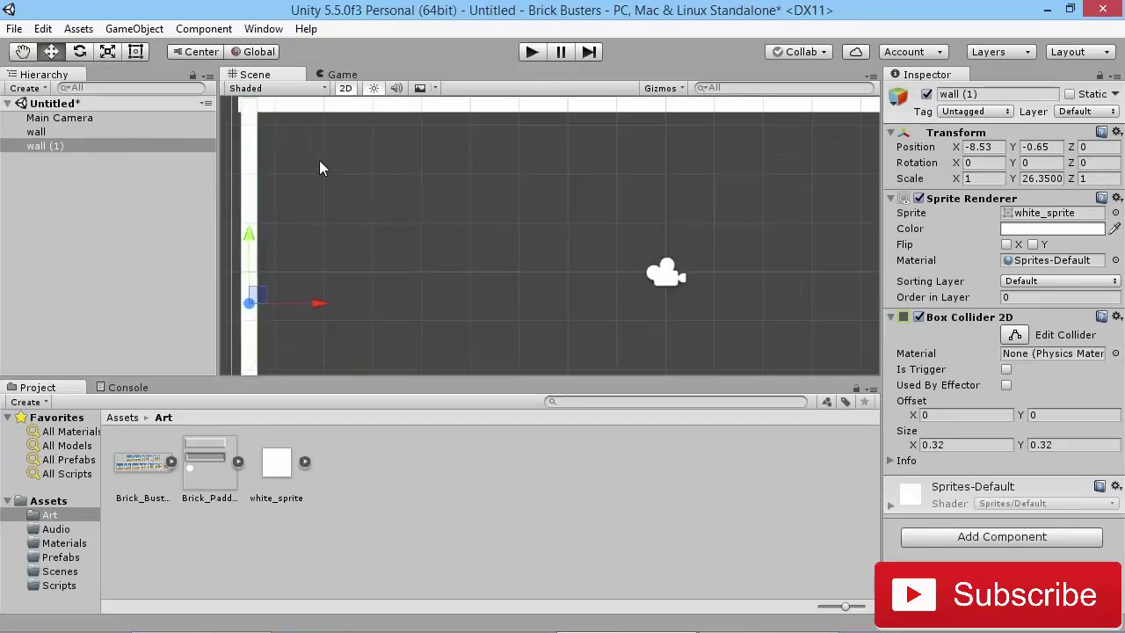
{"action": "middle_click_drag", "start_coordinate": [321, 166], "coordinate": [467, 252]}
{"action": "scroll", "coordinate": [444, 247], "scroll_direction": "up", "scroll_amount": 1}
{"action": "scroll", "coordinate": [444, 248], "scroll_direction": "up", "scroll_amount": 2}
{"action": "middle_click_drag", "start_coordinate": [346, 284], "coordinate": [430, 231]}
{"action": "left_click", "coordinate": [422, 219]}
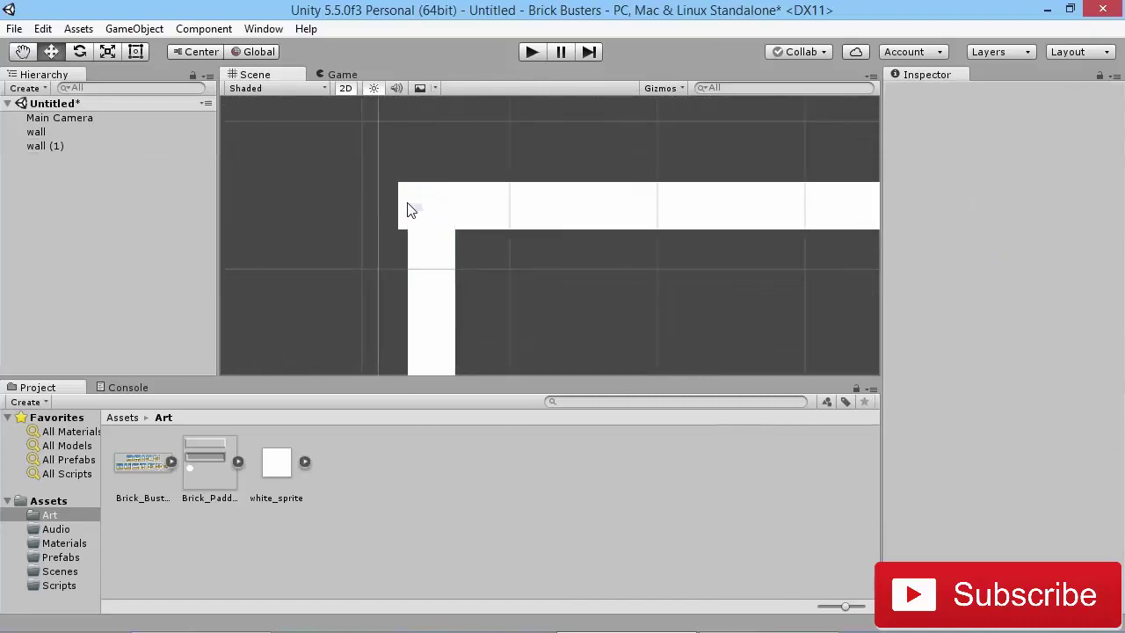
{"action": "left_click", "coordinate": [434, 269]}
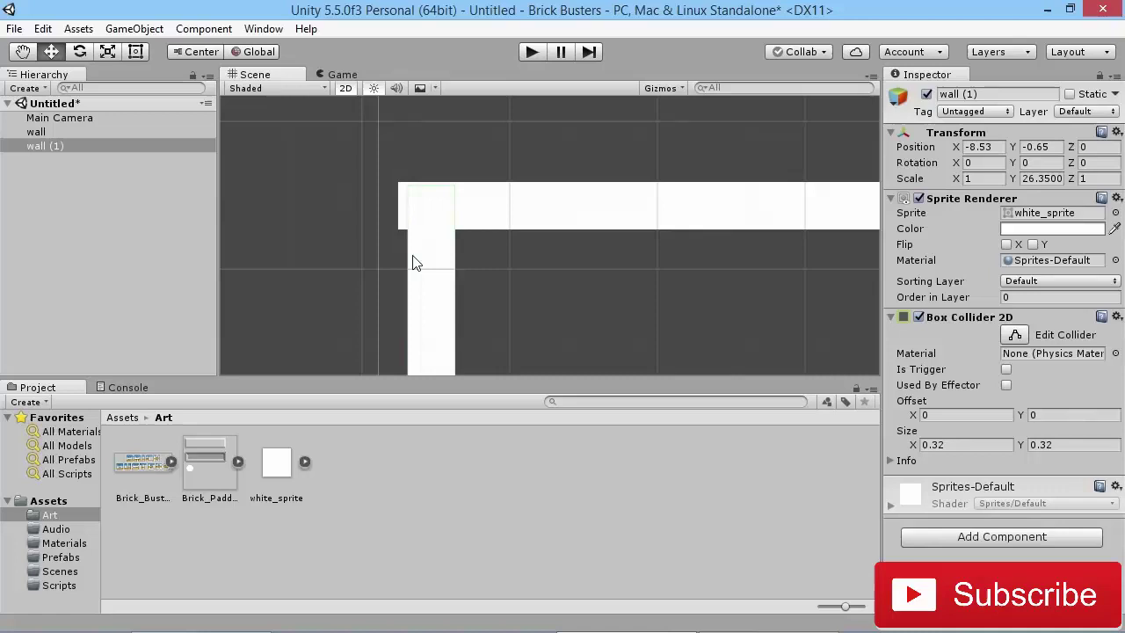
{"action": "scroll", "coordinate": [447, 220], "scroll_direction": "down", "scroll_amount": 2}
{"action": "middle_click_drag", "start_coordinate": [448, 221], "coordinate": [418, 317]}
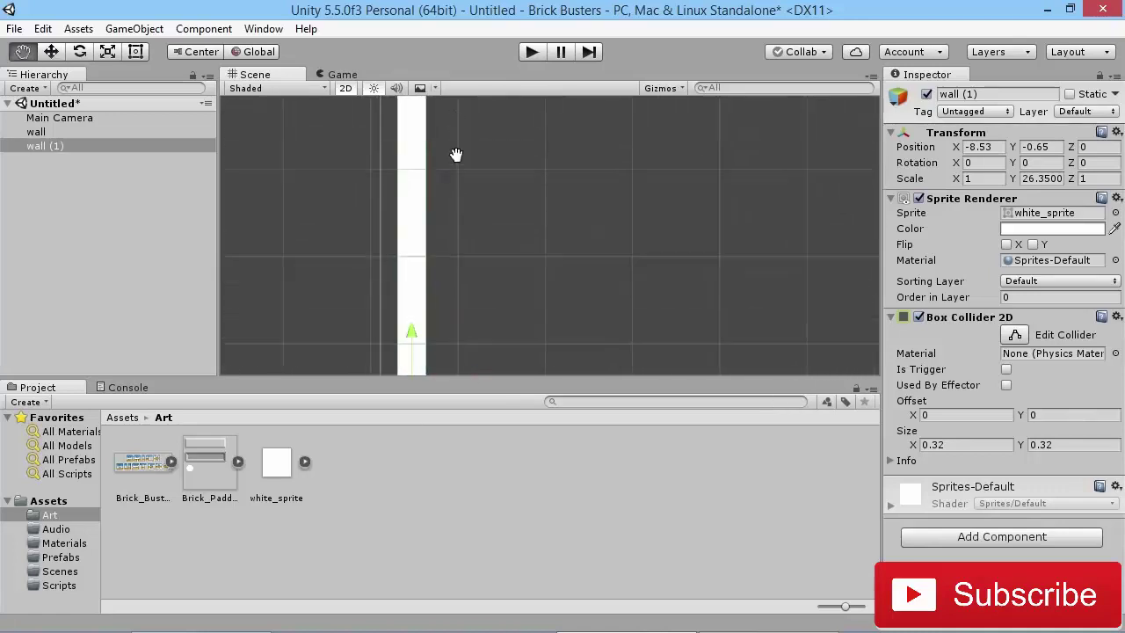
{"action": "middle_click_drag", "start_coordinate": [454, 156], "coordinate": [464, 349]}
Move the left wall to X -8.6, Y -0.63 so it meets the top bar cleanly.
{"action": "left_click", "coordinate": [136, 53]}
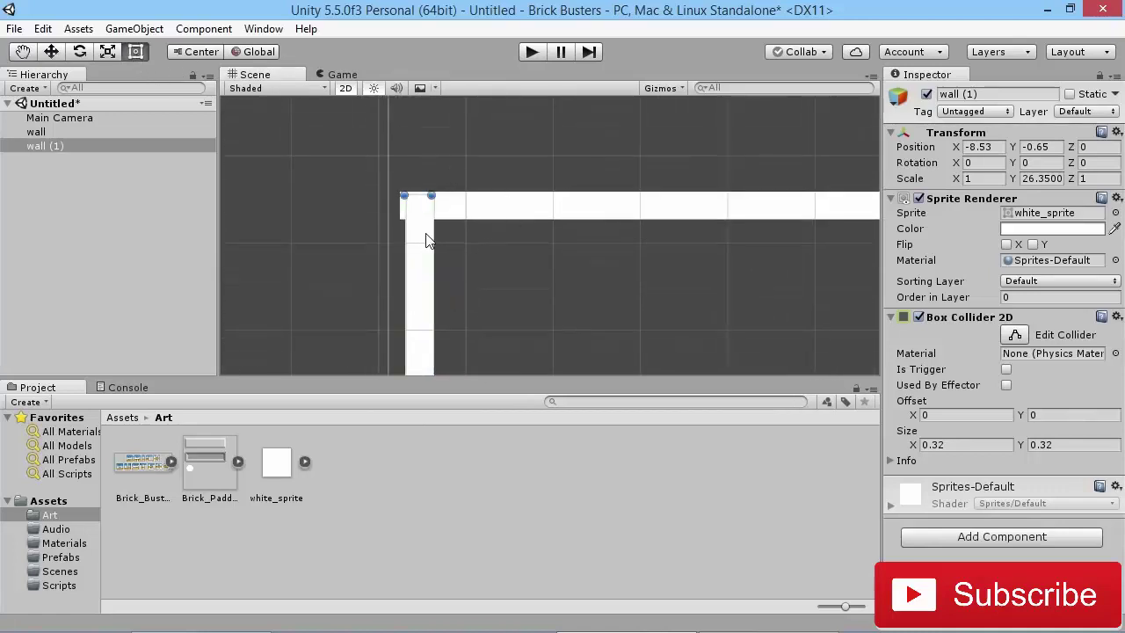
{"action": "left_click_drag", "start_coordinate": [420, 224], "coordinate": [424, 229]}
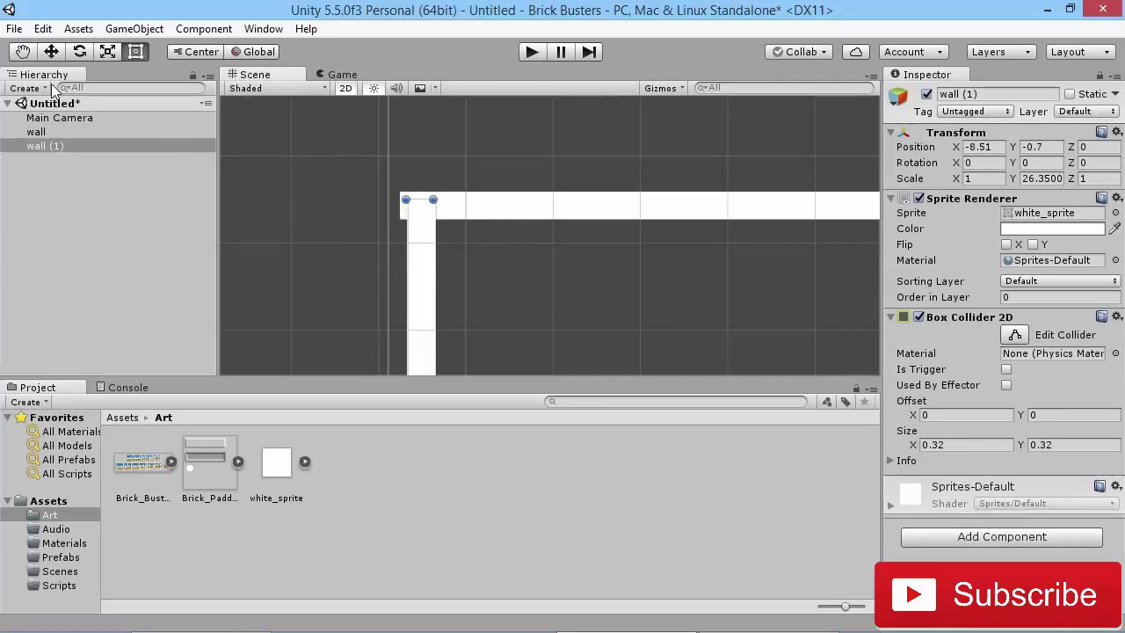
{"action": "left_click", "coordinate": [50, 52]}
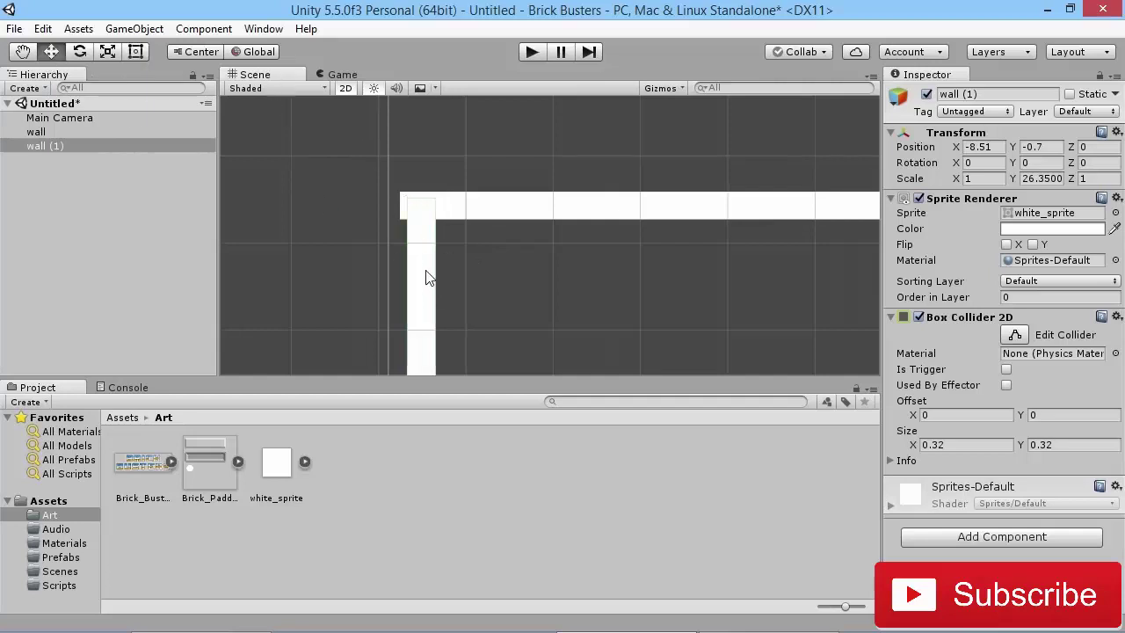
{"action": "left_click", "coordinate": [62, 146]}
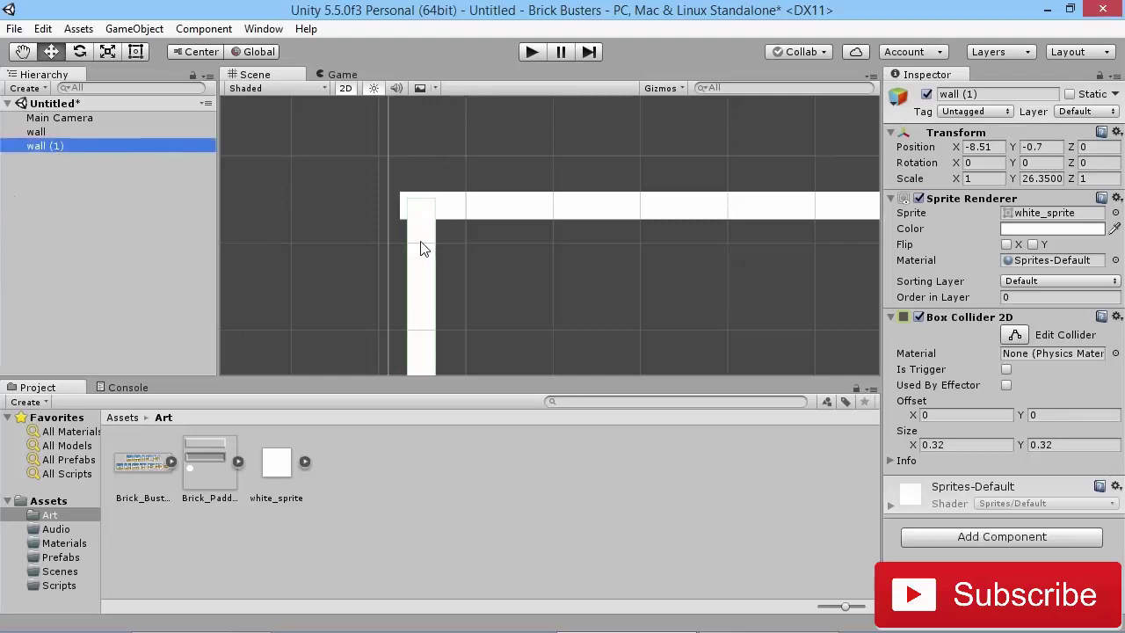
{"action": "middle_click_drag", "start_coordinate": [427, 278], "coordinate": [430, 231]}
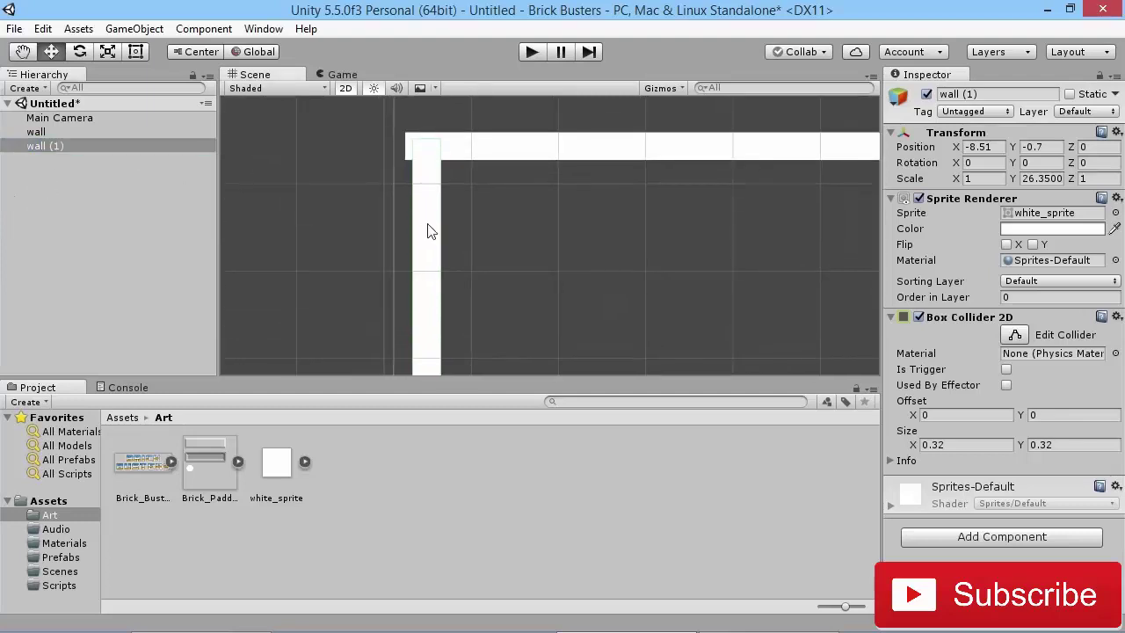
{"action": "left_click", "coordinate": [419, 158]}
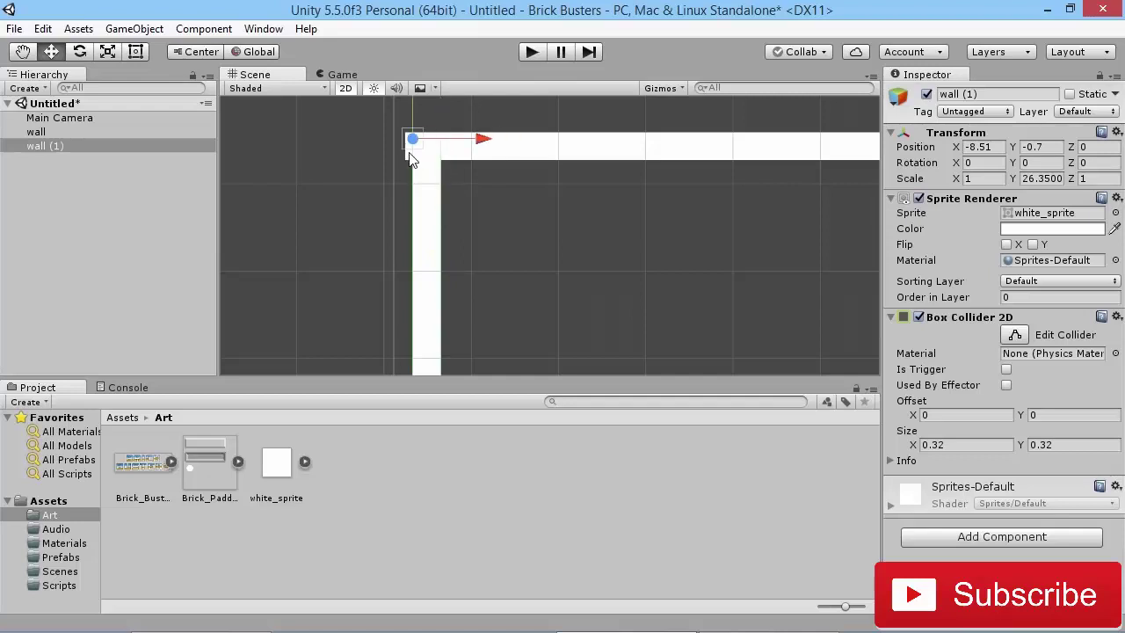
{"action": "mouse_move", "coordinate": [413, 144]}
{"action": "left_mouse_down"}
{"action": "mouse_move", "coordinate": [442, 150]}
{"action": "mouse_move", "coordinate": [444, 235]}
{"action": "mouse_move", "coordinate": [409, 138]}
{"action": "mouse_move", "coordinate": [453, 149]}
{"action": "mouse_move", "coordinate": [410, 139]}
{"action": "mouse_move", "coordinate": [442, 171]}
{"action": "mouse_move", "coordinate": [416, 161]}
{"action": "mouse_move", "coordinate": [404, 132]}
{"action": "mouse_move", "coordinate": [405, 173]}
{"action": "mouse_move", "coordinate": [406, 138]}
{"action": "left_mouse_up"}
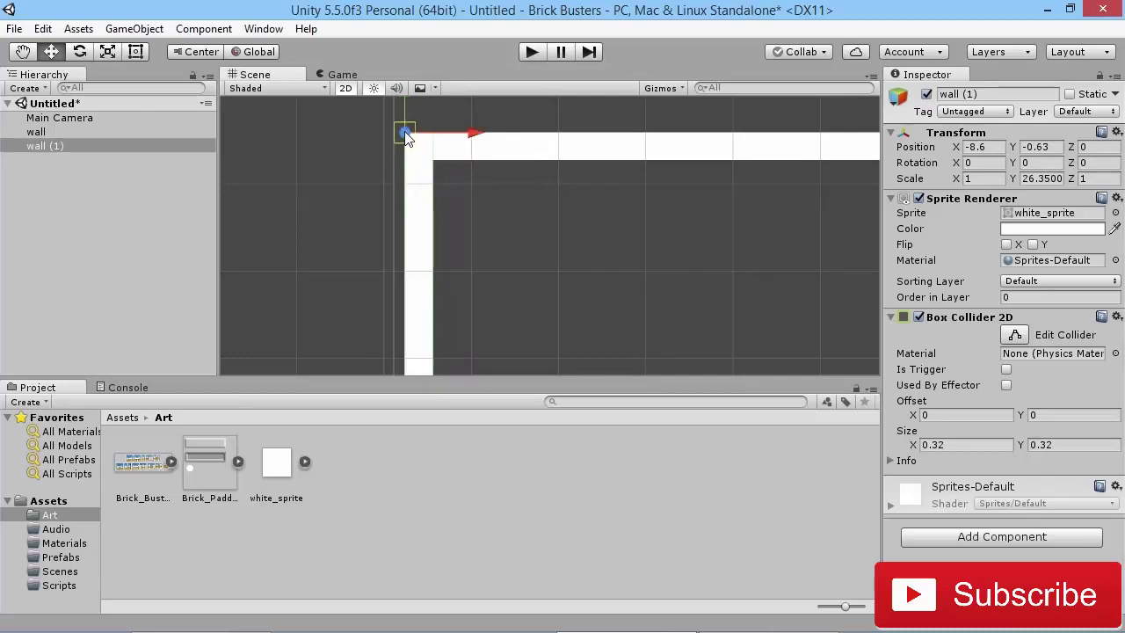
{"action": "scroll", "coordinate": [427, 201], "scroll_direction": "down", "scroll_amount": 3}
{"action": "middle_click_drag", "start_coordinate": [417, 229], "coordinate": [319, 226]}
{"action": "scroll", "coordinate": [325, 237], "scroll_direction": "down", "scroll_amount": 3}
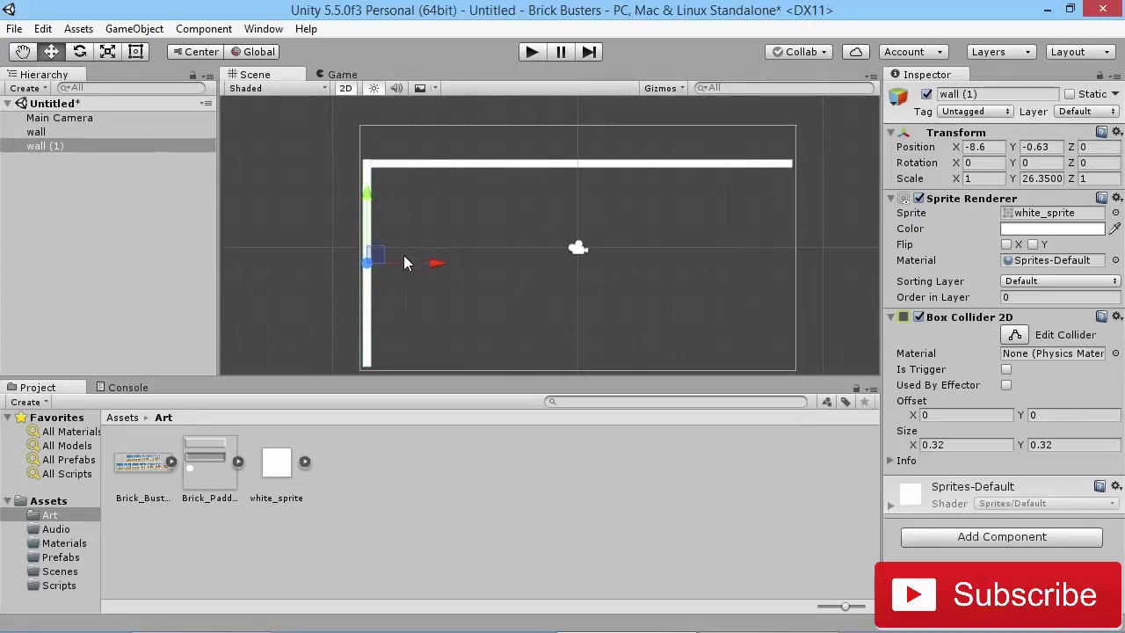
Duplicate the left wall and set the copy's Position X to 8.6 as the right wall.
{"action": "key", "text": "ctrl+d"}
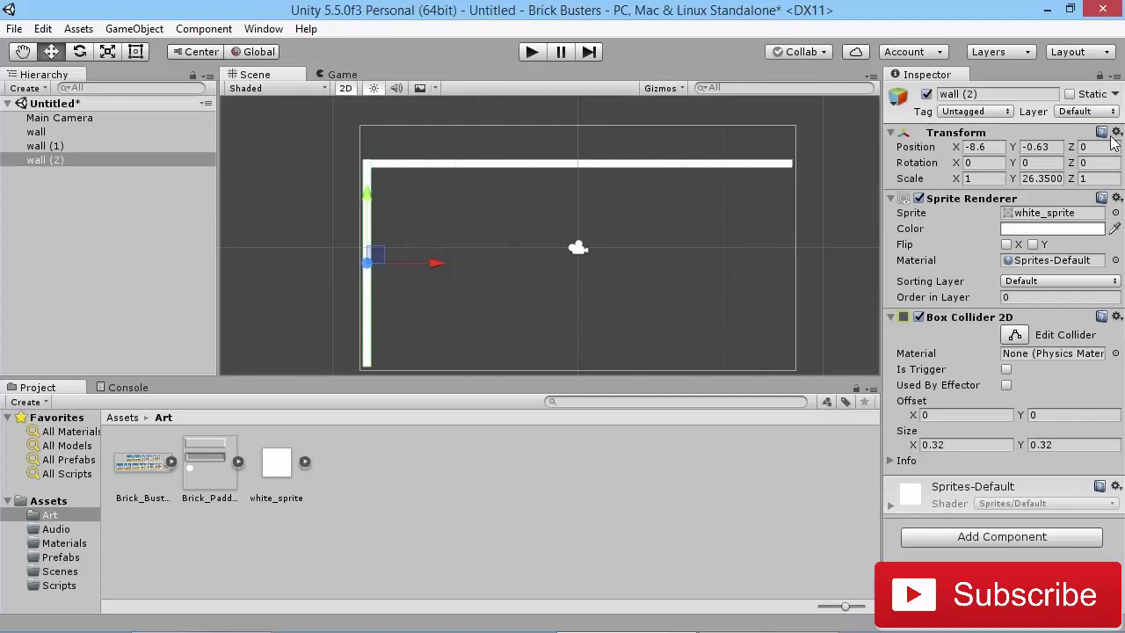
{"action": "left_click", "coordinate": [982, 147]}
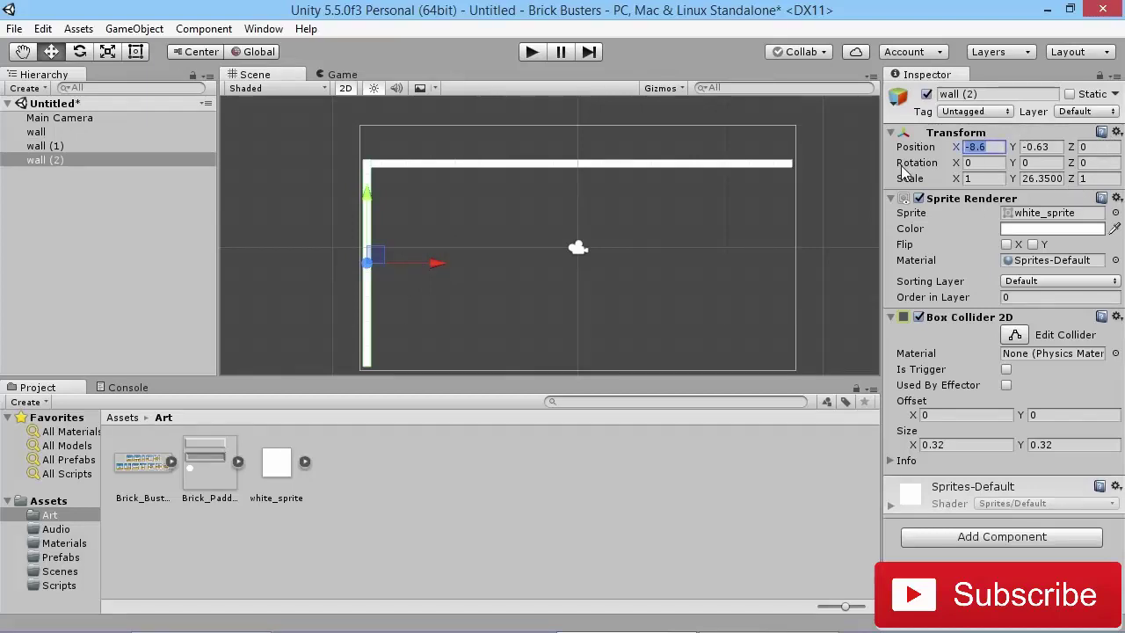
{"action": "left_click", "coordinate": [966, 147]}
{"action": "key", "text": "Delete"}
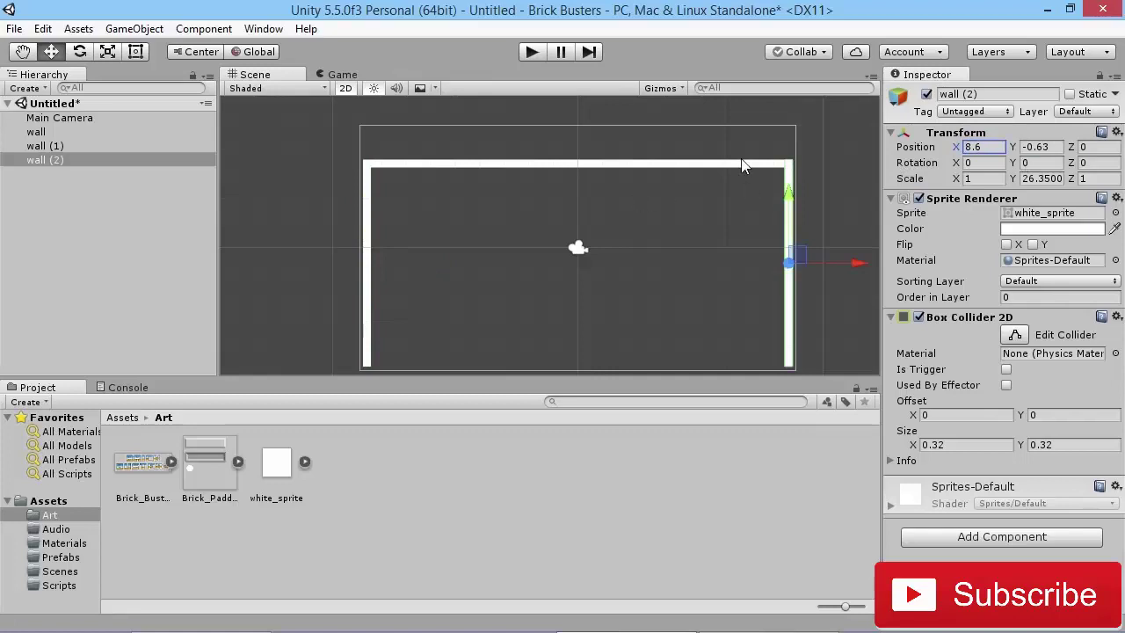
{"action": "scroll", "coordinate": [774, 155], "scroll_direction": "up", "scroll_amount": 3}
{"action": "middle_click_drag", "start_coordinate": [808, 153], "coordinate": [442, 190]}
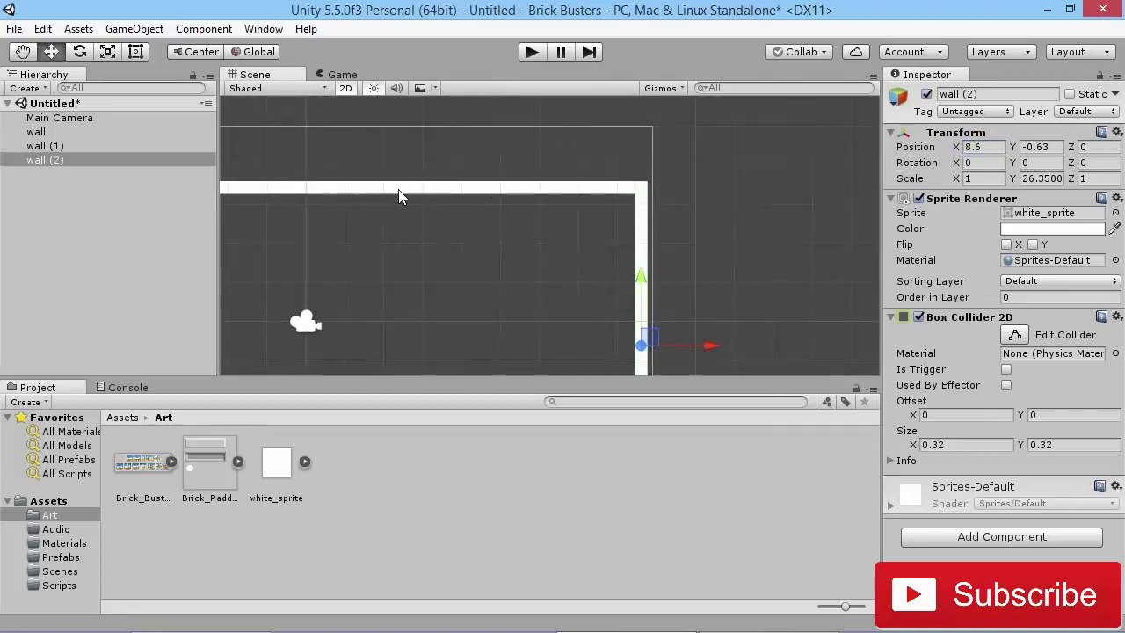
{"action": "scroll", "coordinate": [703, 173], "scroll_direction": "up", "scroll_amount": 2}
{"action": "middle_click_drag", "start_coordinate": [720, 176], "coordinate": [597, 208]}
{"action": "scroll", "coordinate": [598, 192], "scroll_direction": "up", "scroll_amount": 2}
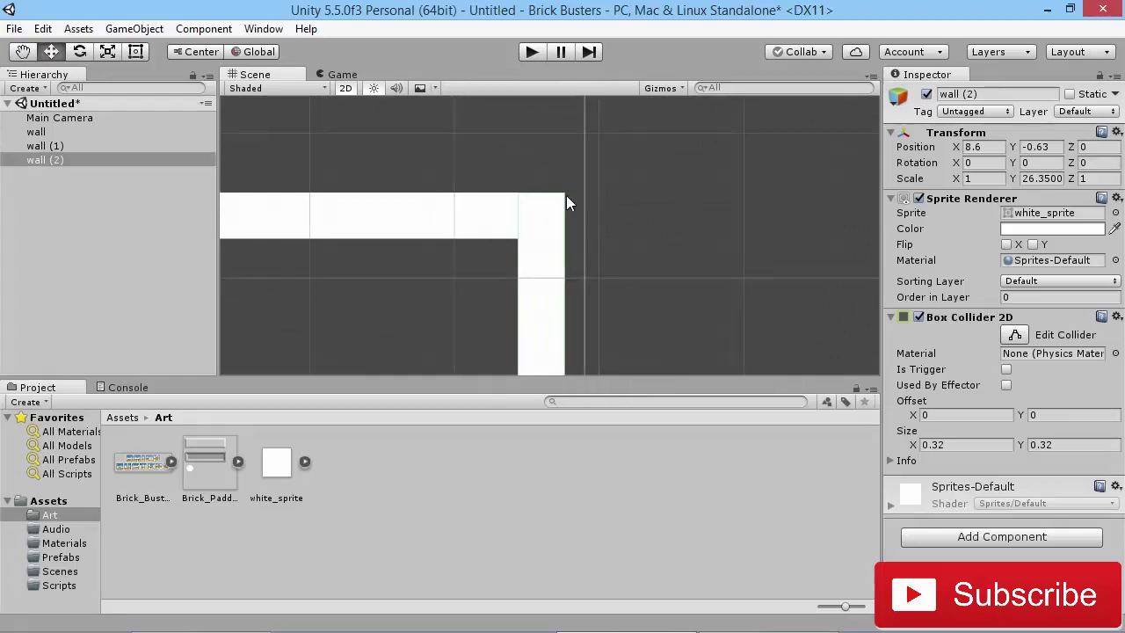
{"action": "scroll", "coordinate": [553, 211], "scroll_direction": "down", "scroll_amount": 6}
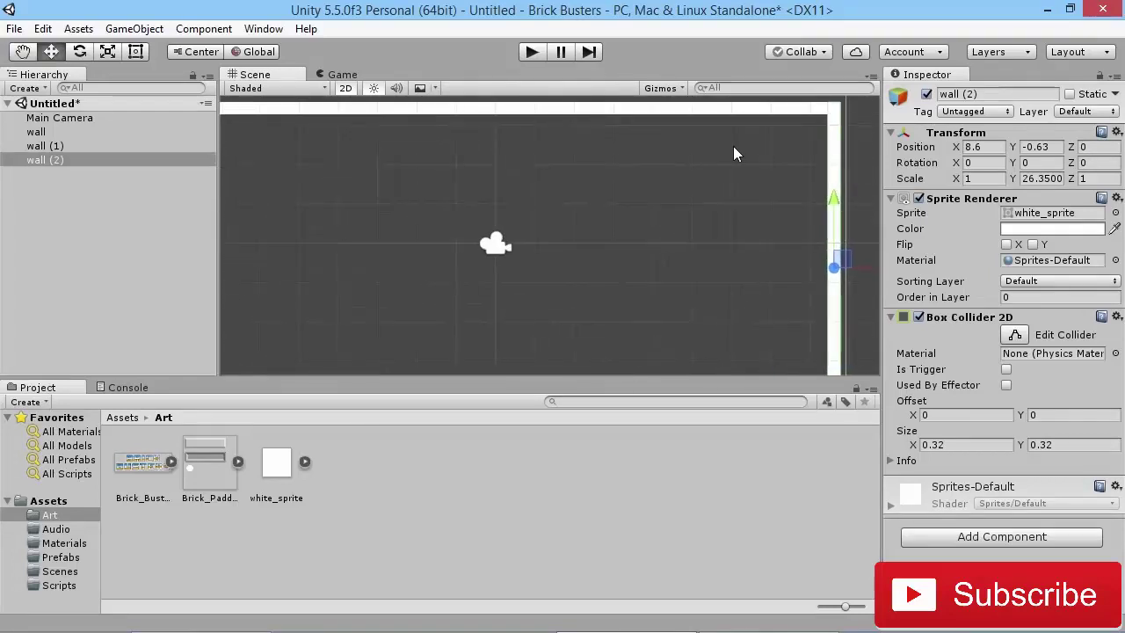
{"action": "mouse_move", "coordinate": [603, 240]}
{"action": "middle_mouse_down"}
{"action": "mouse_move", "coordinate": [565, 217]}
{"action": "mouse_move", "coordinate": [624, 235]}
{"action": "middle_mouse_up"}
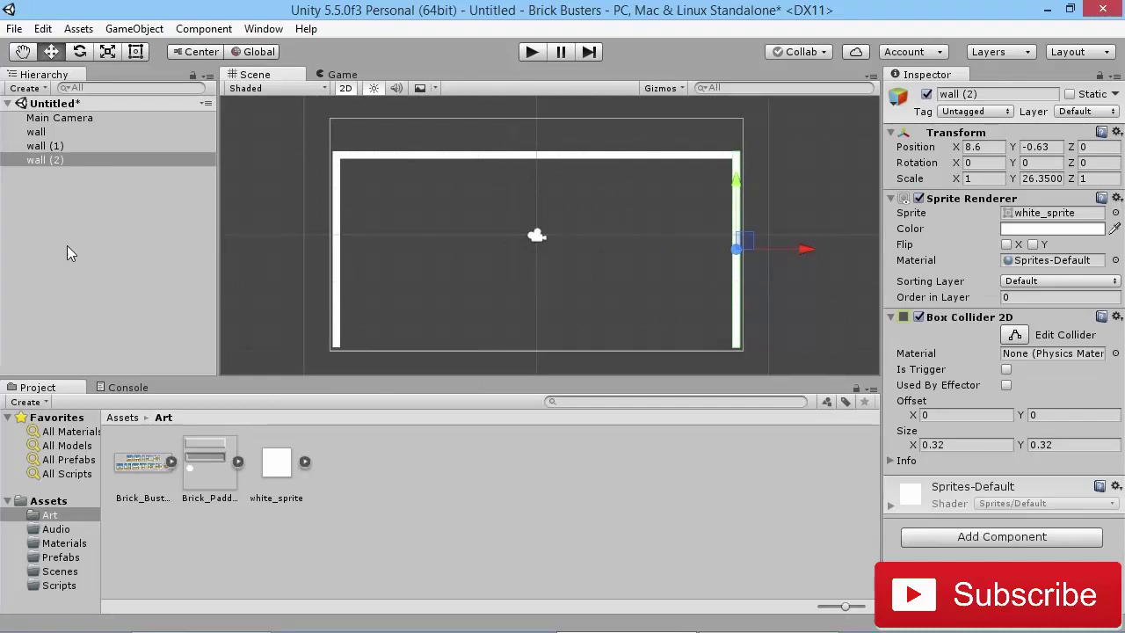
Save the scene as Level1 in the Assets/Scenes folder.
{"action": "left_click", "coordinate": [14, 28]}
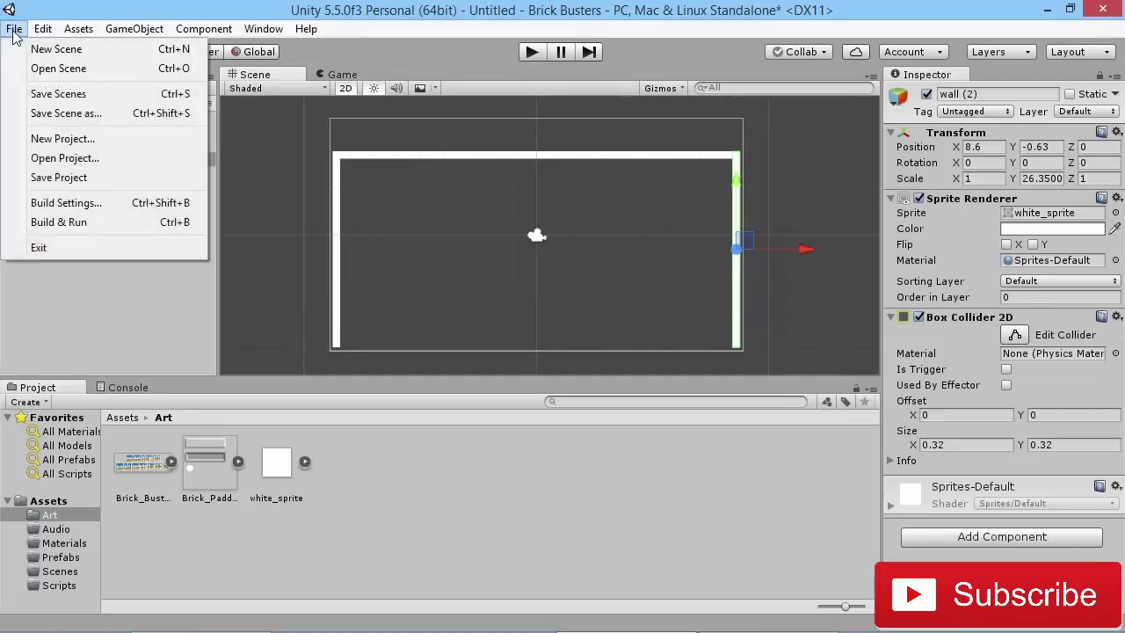
{"action": "left_click", "coordinate": [44, 93]}
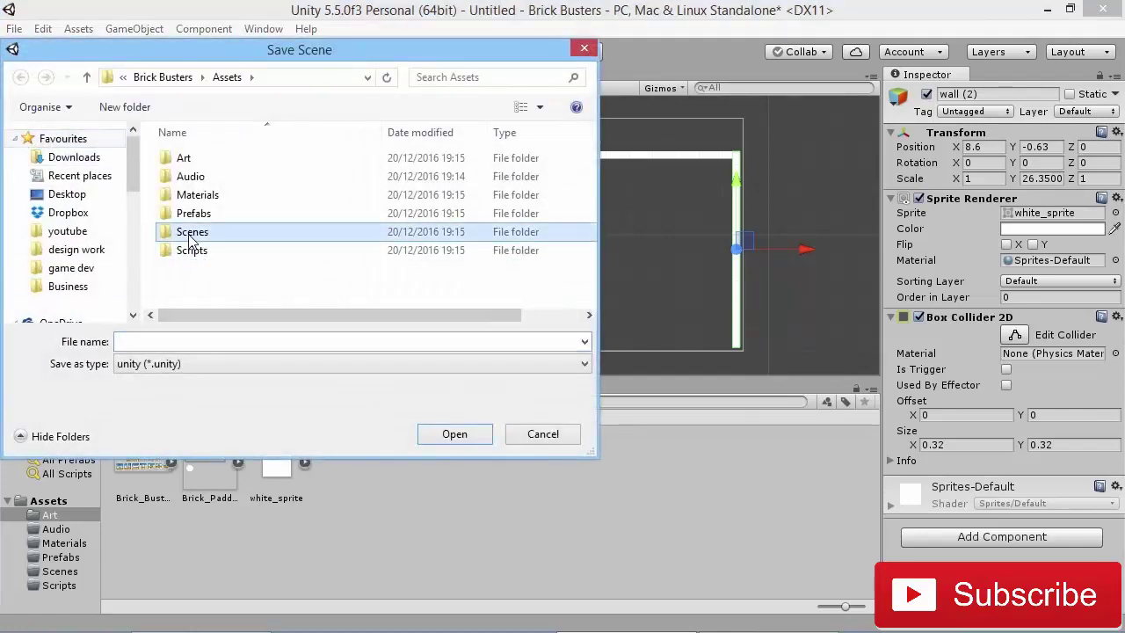
{"action": "double_click", "coordinate": [191, 228]}
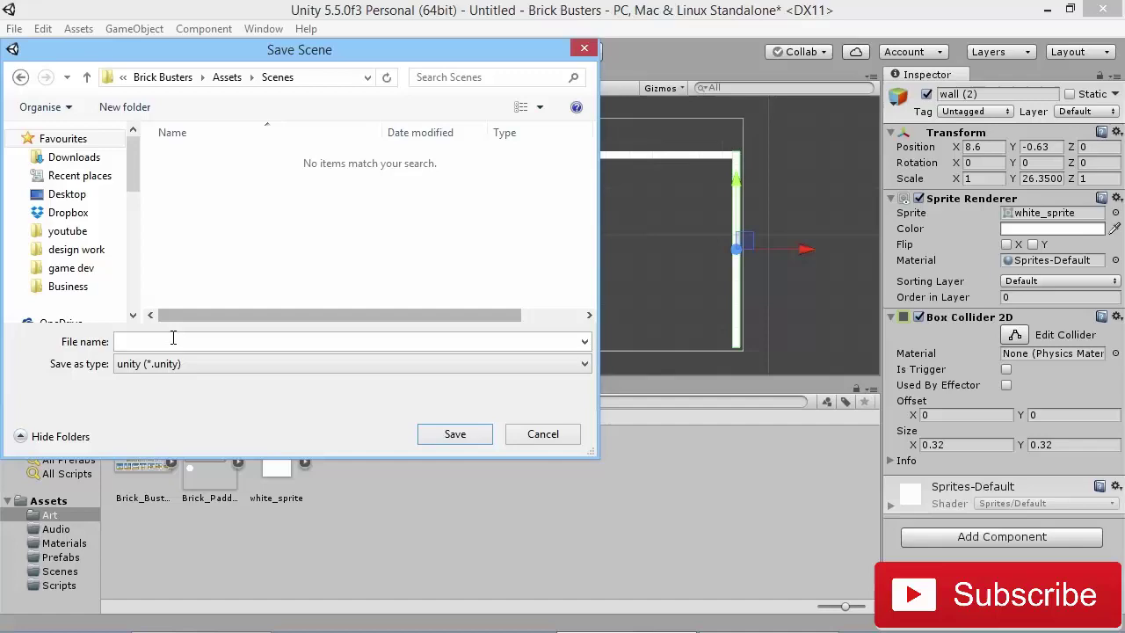
{"action": "type", "text": "Level"}
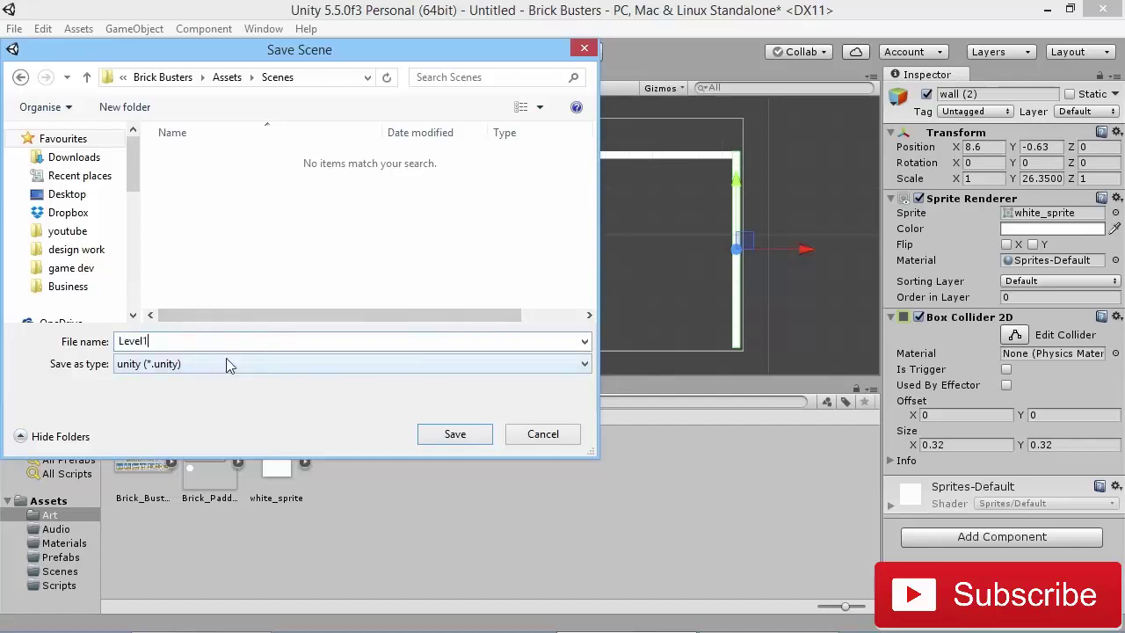
{"action": "type", "text": "1"}
{"action": "key", "text": "Return"}
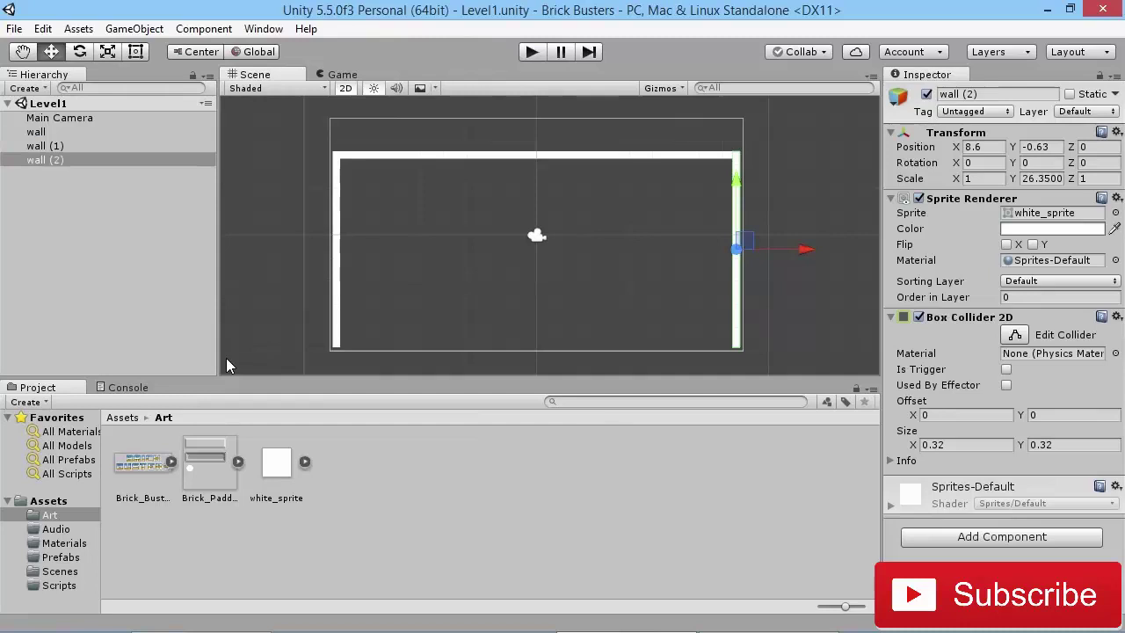